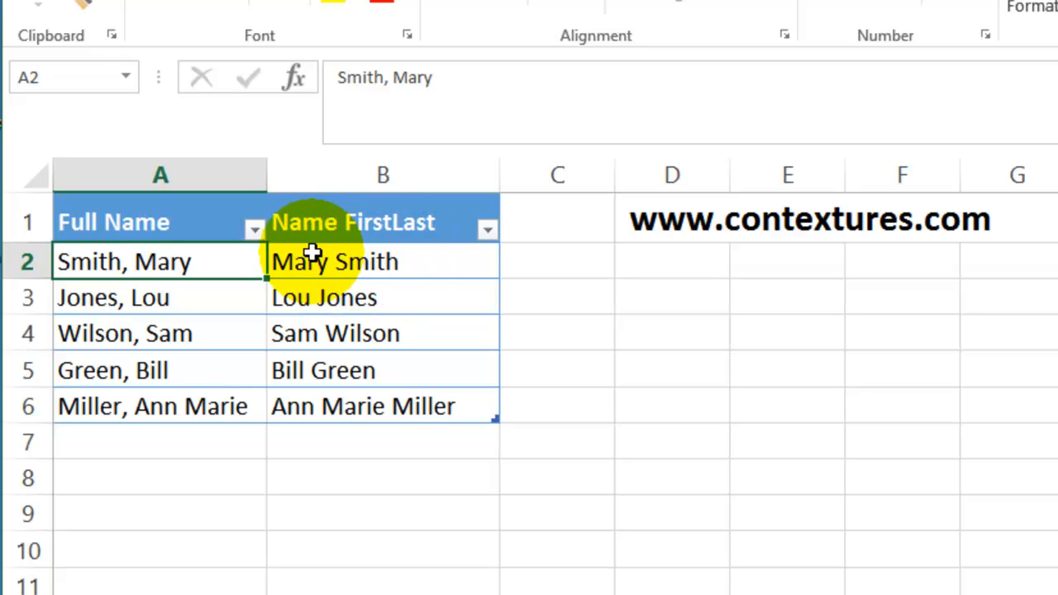
Step: Enter the formula =SEARCH(",",[@[Full Name]],1) in cell B2 to locate the comma in each full name
{"action": "left_click", "coordinate": [370, 262]}
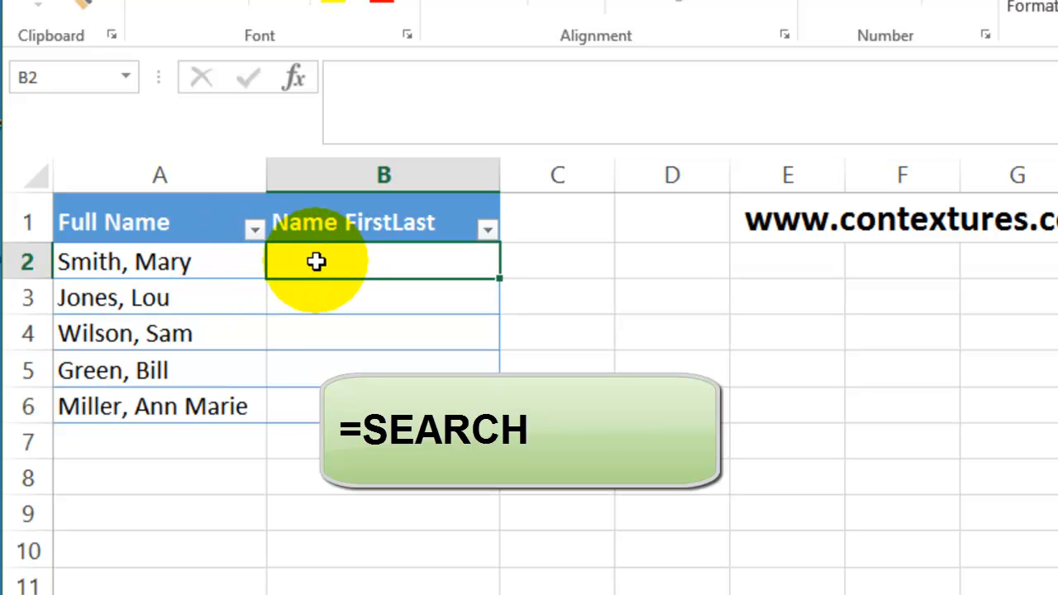
{"action": "type", "text": "=search"}
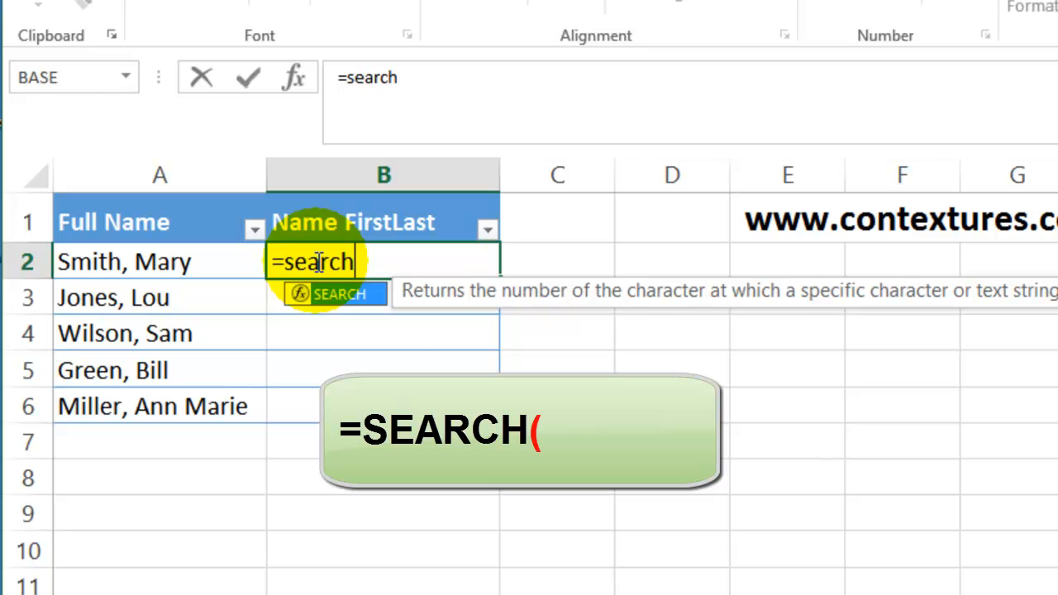
{"action": "type", "text": "("}
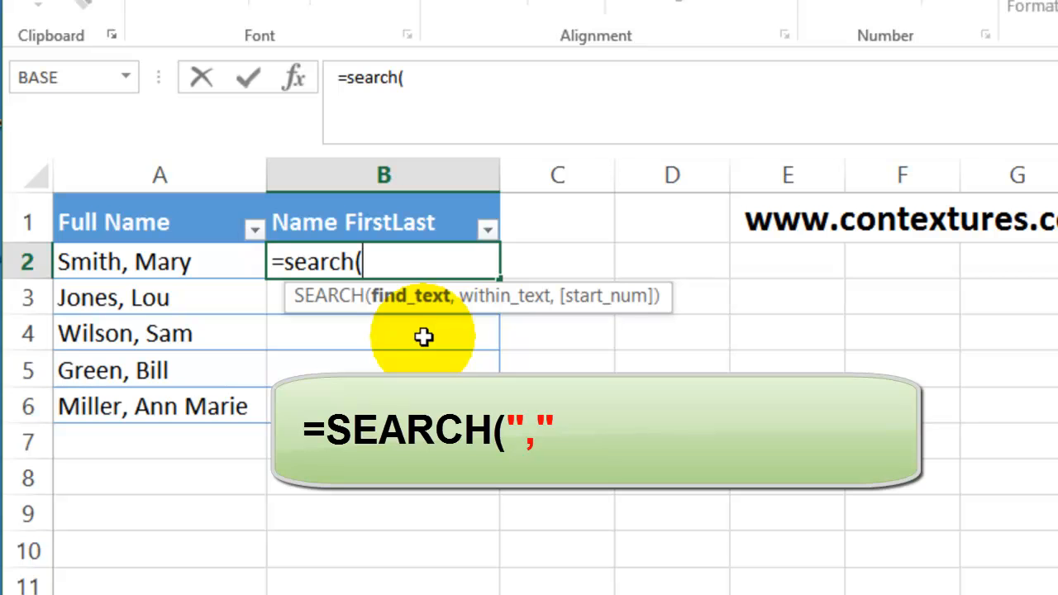
{"action": "type", "text": "\",\""}
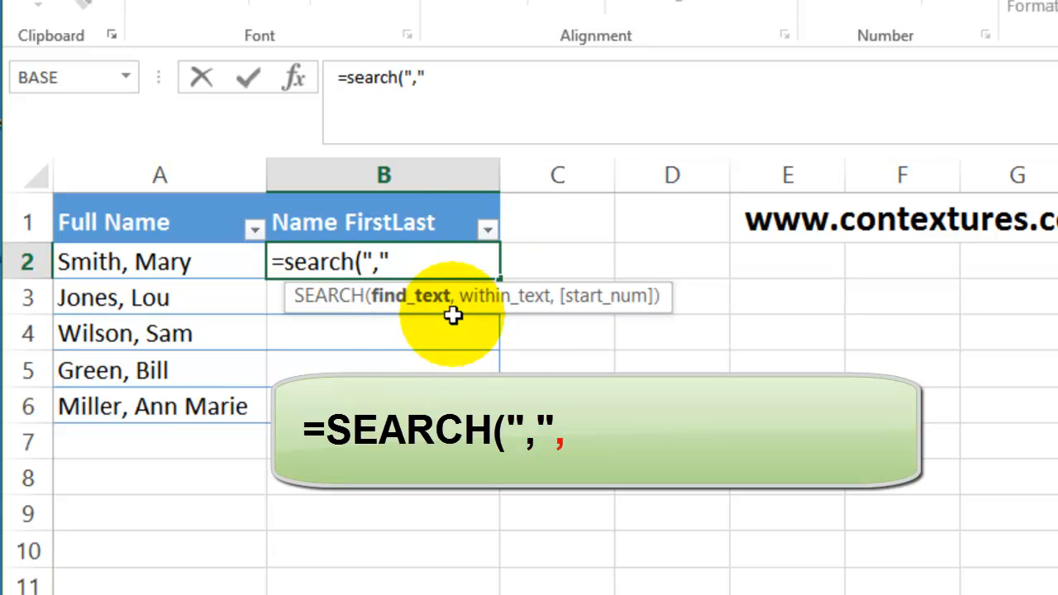
{"action": "type", "text": ","}
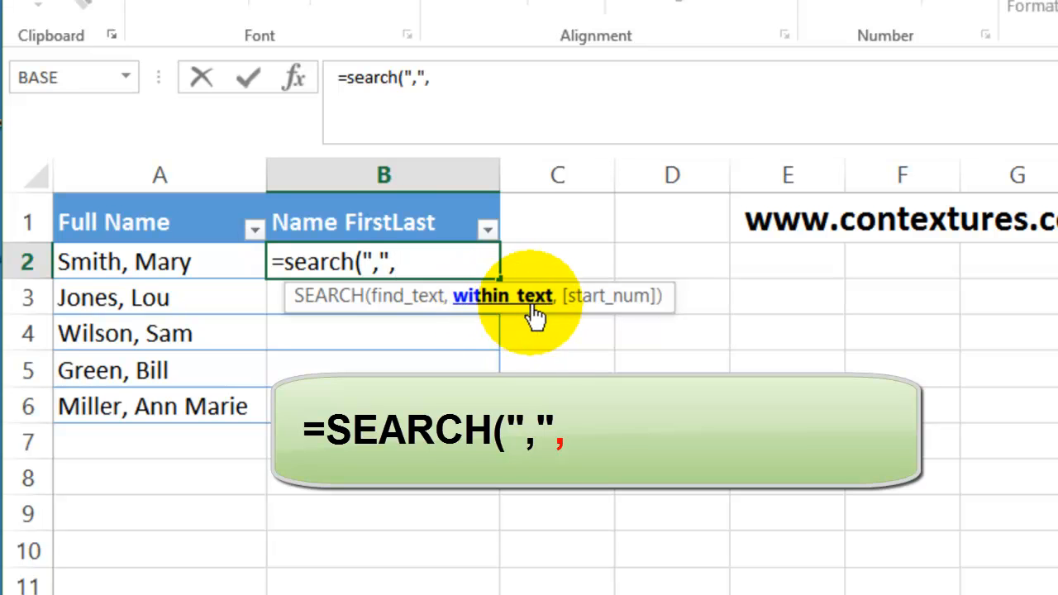
{"action": "left_click", "coordinate": [122, 261]}
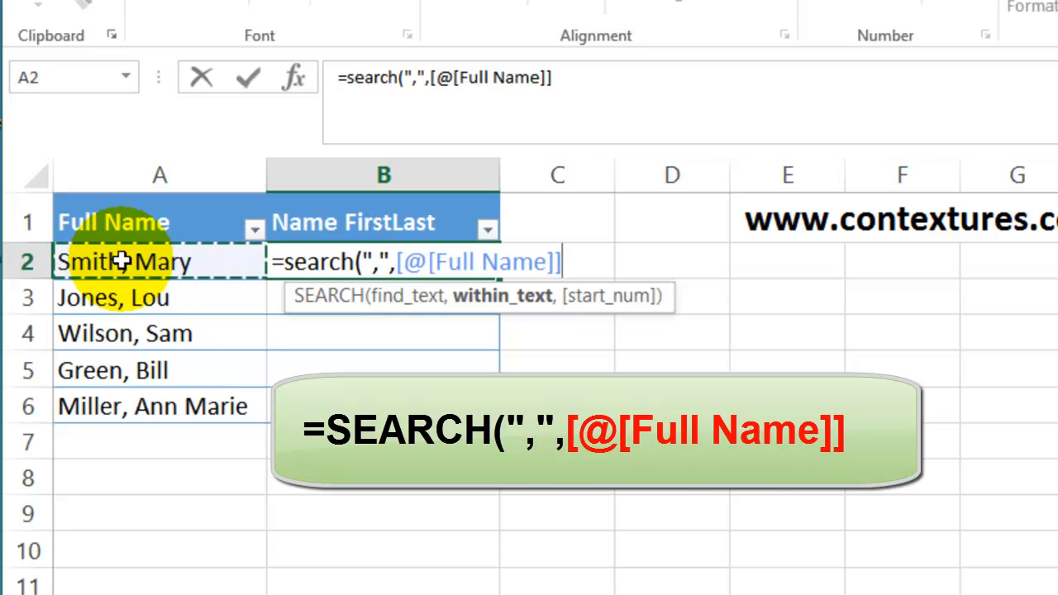
{"action": "type", "text": ",1"}
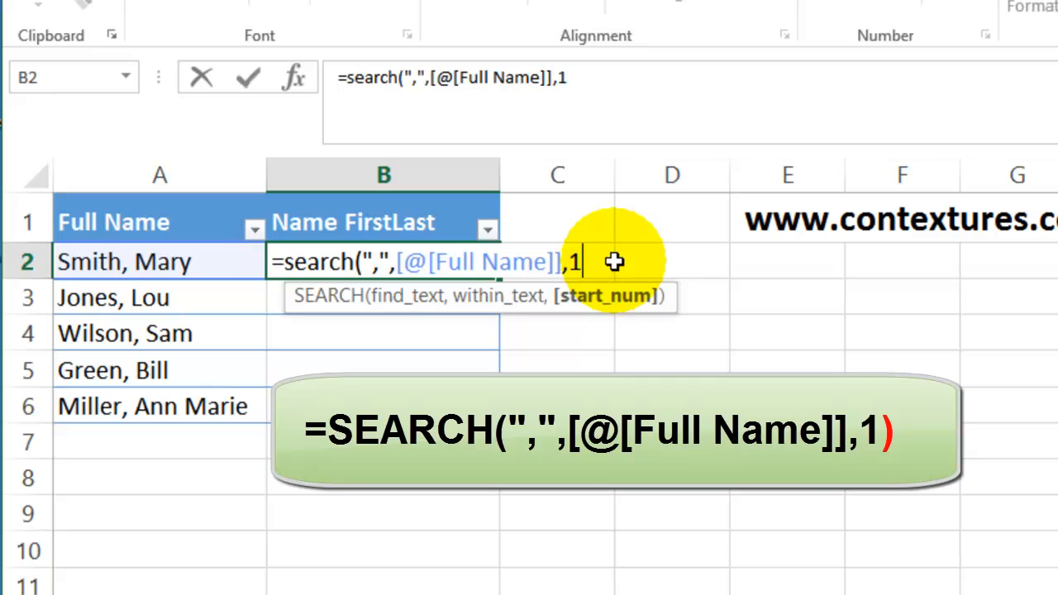
{"action": "type", "text": ")"}
{"action": "key", "text": "Return"}
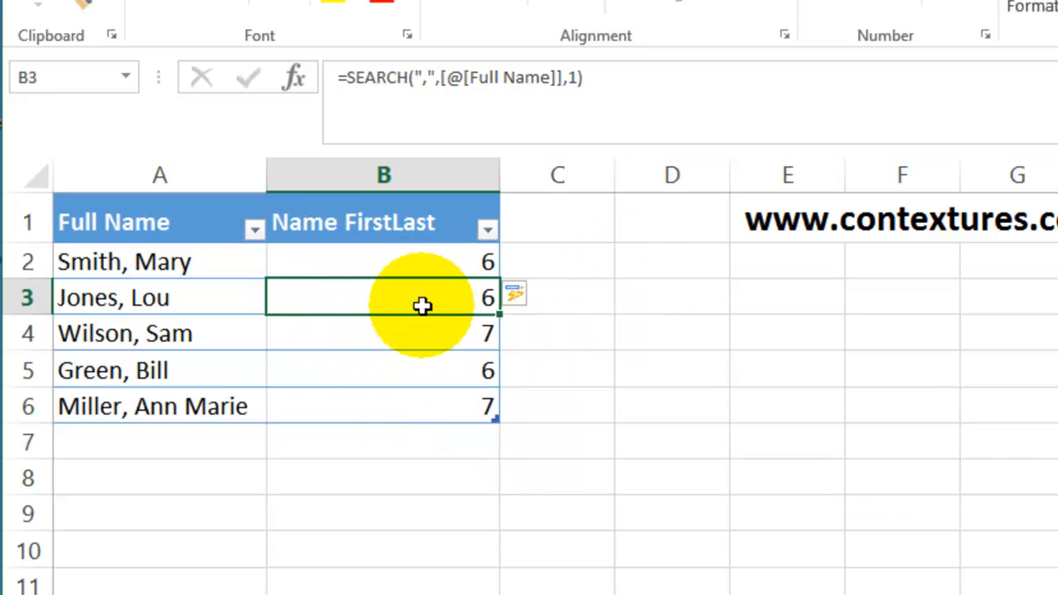
Step: Append -1 to the SEARCH formula in B2 so it counts only the characters before the comma
{"action": "left_click", "coordinate": [365, 260]}
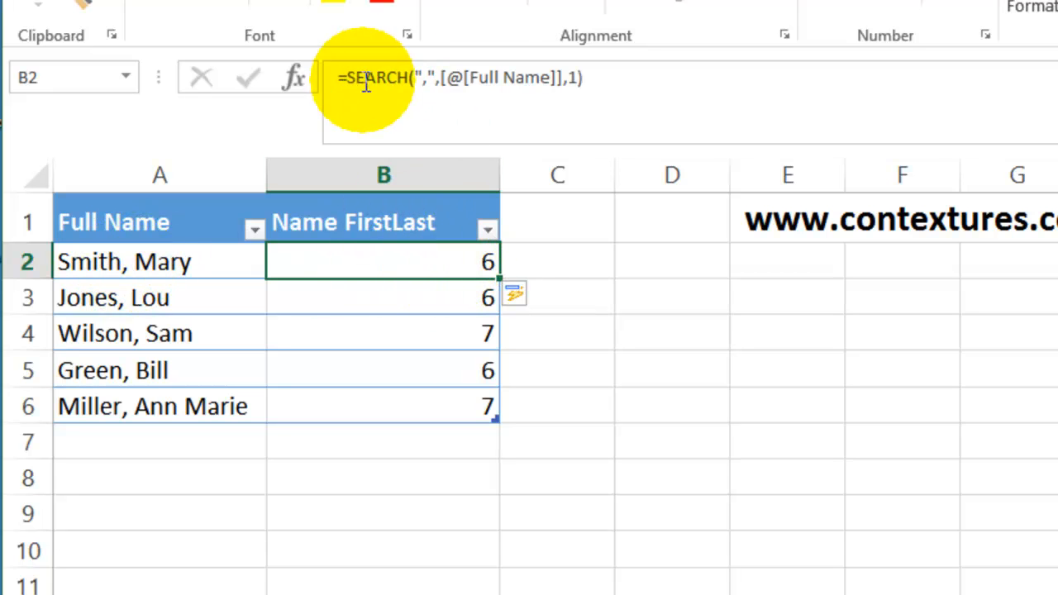
{"action": "left_click", "coordinate": [605, 76]}
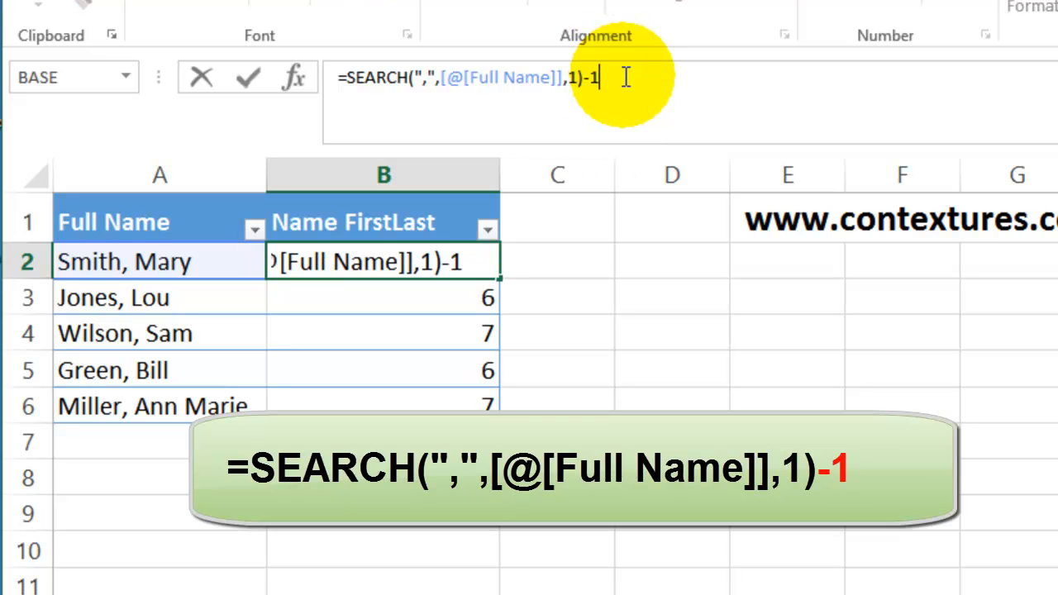
{"action": "type", "text": "-1"}
{"action": "key", "text": "Return"}
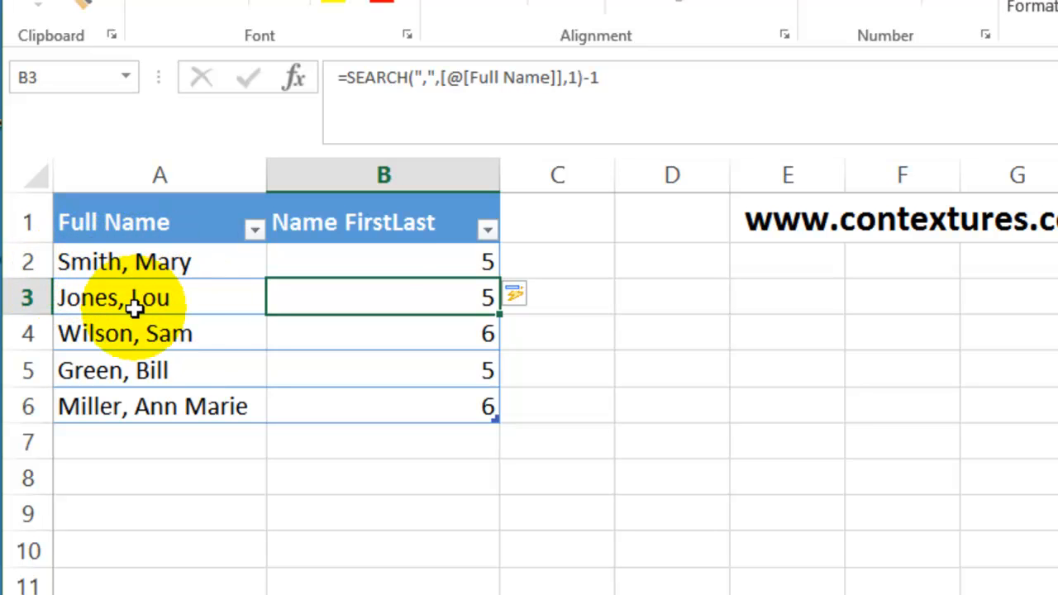
Step: Wrap the B2 formula in LEFT with [@[Full Name]] as the text and the existing SEARCH expression as the number of characters
{"action": "left_click", "coordinate": [359, 258]}
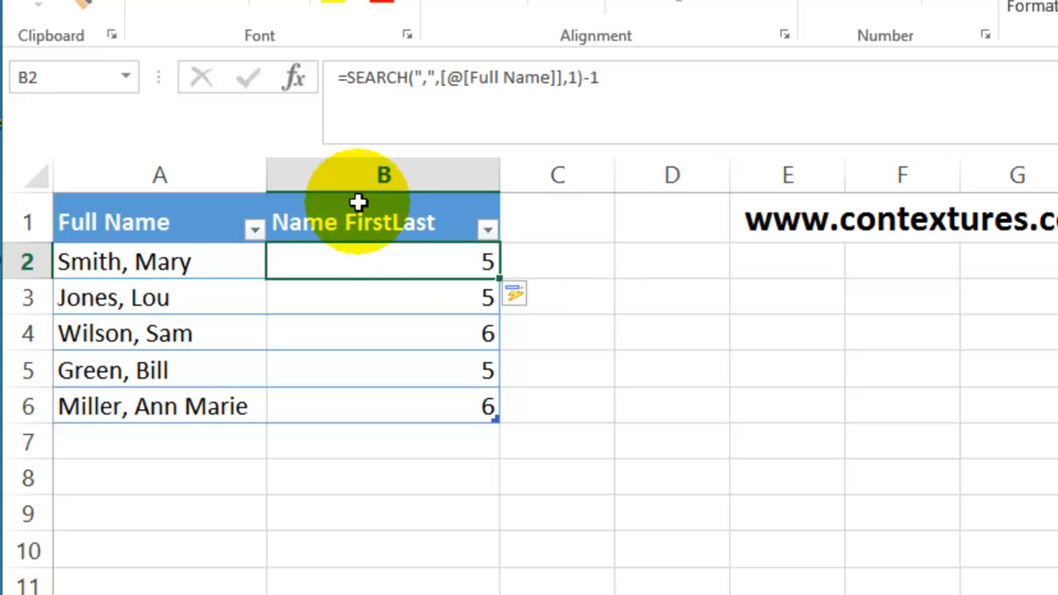
{"action": "left_click", "coordinate": [350, 77]}
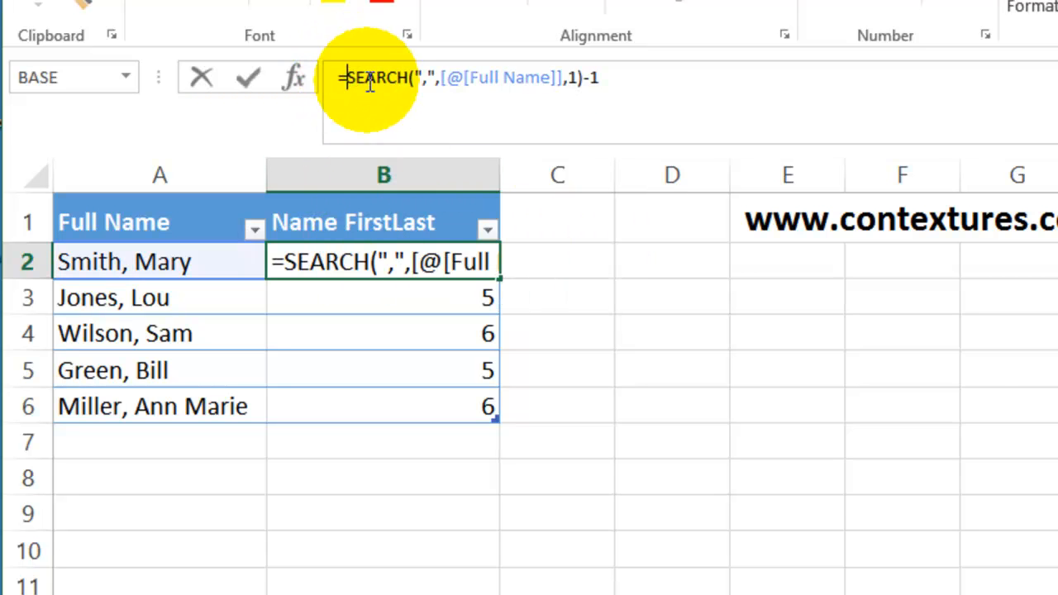
{"action": "type", "text": "left"}
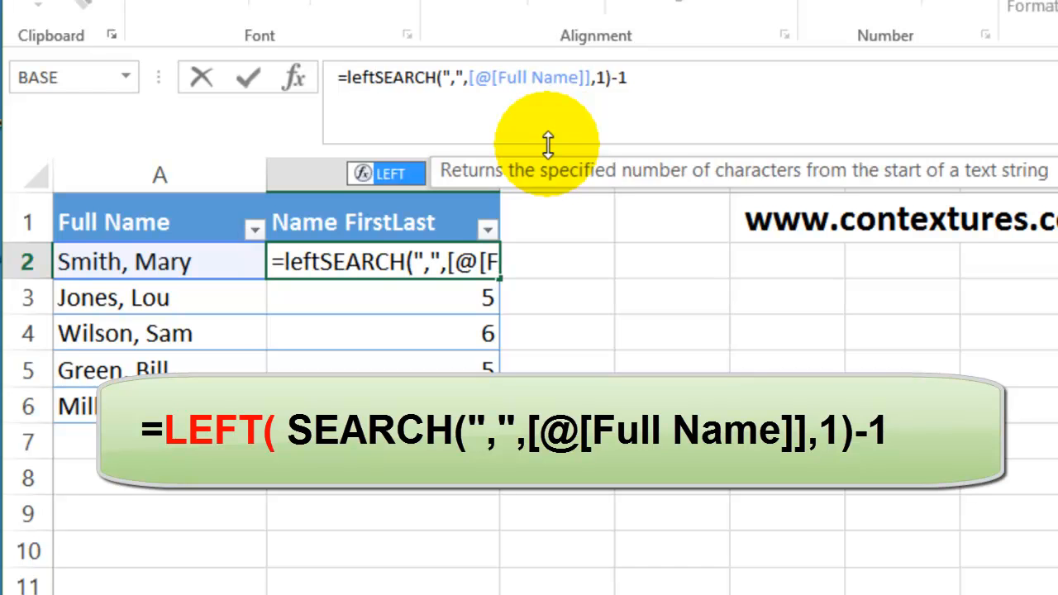
{"action": "type", "text": "("}
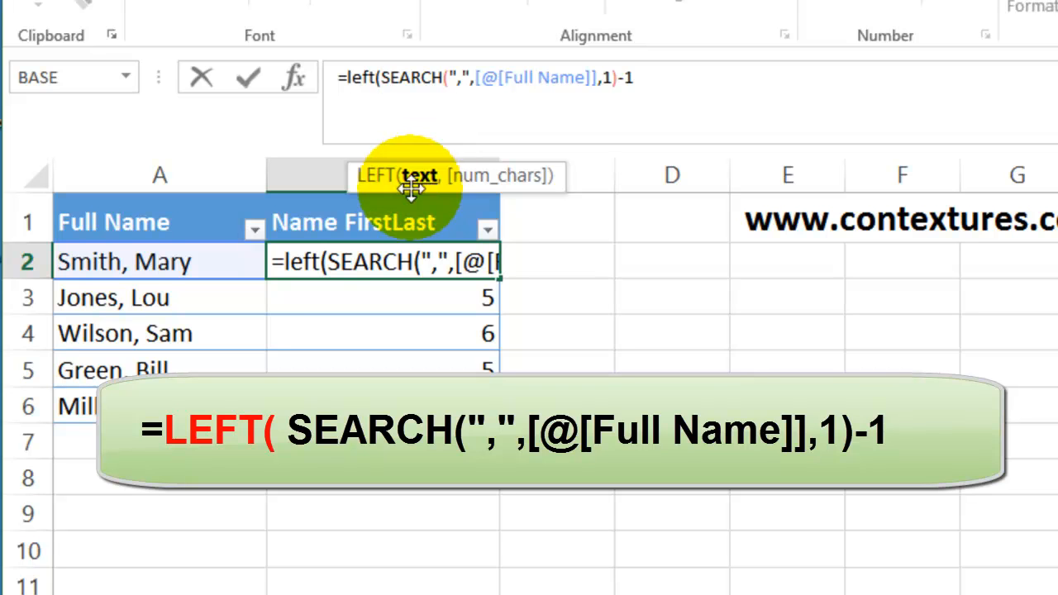
{"action": "left_click", "coordinate": [110, 263]}
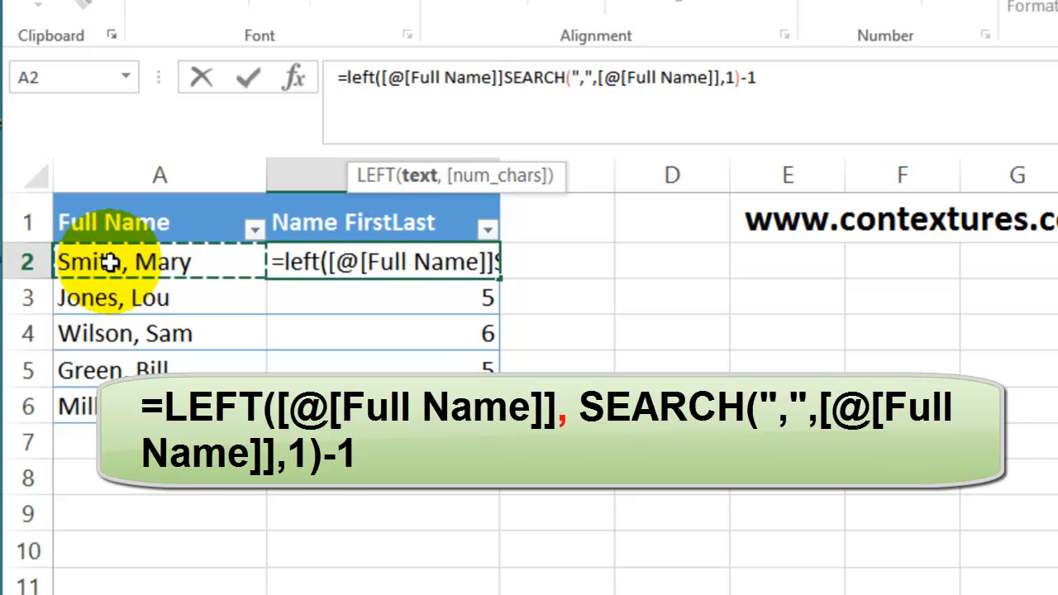
{"action": "type", "text": ","}
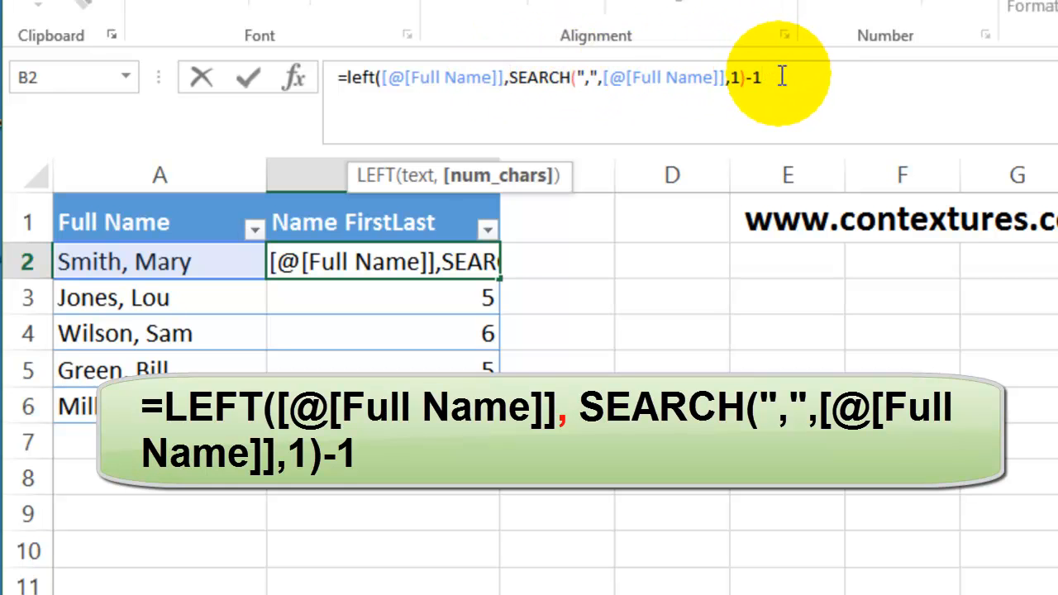
{"action": "type", "text": ")"}
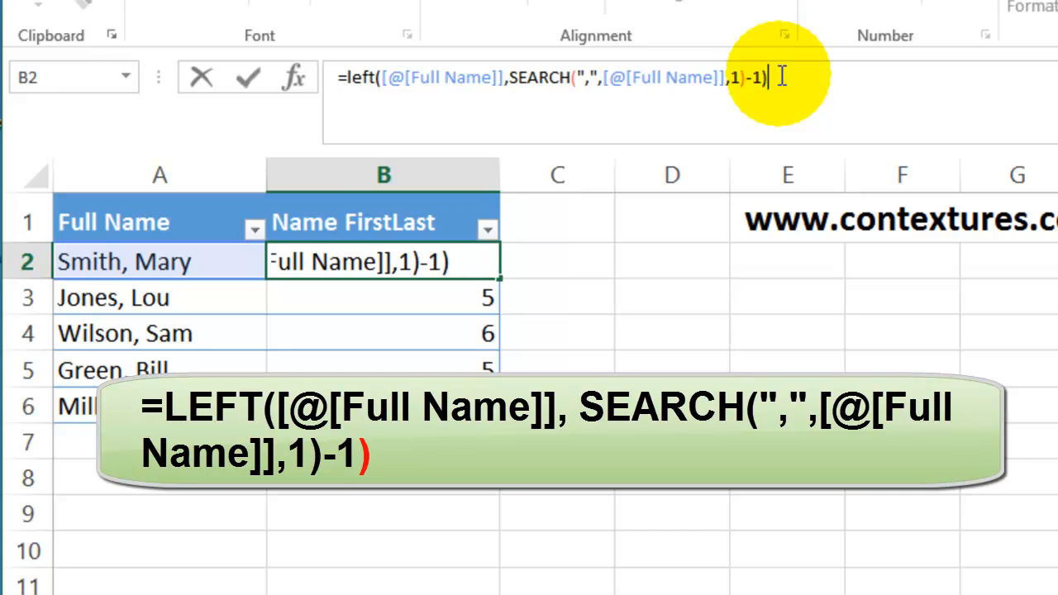
{"action": "key", "text": "Return"}
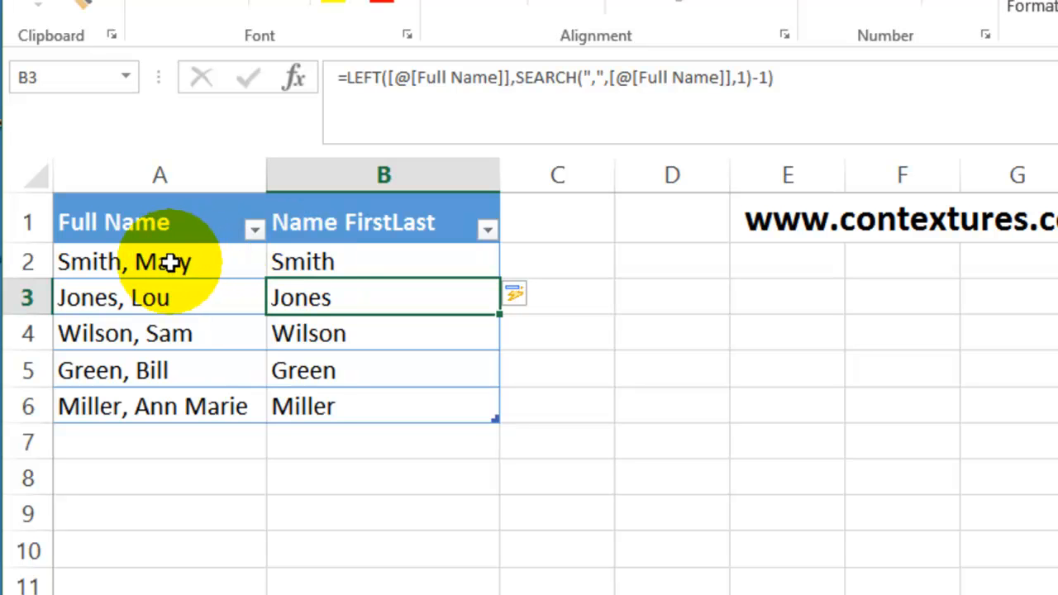
Step: Insert " "& before the LEFT function in B2 to put a space ahead of the last name
{"action": "left_click", "coordinate": [295, 261]}
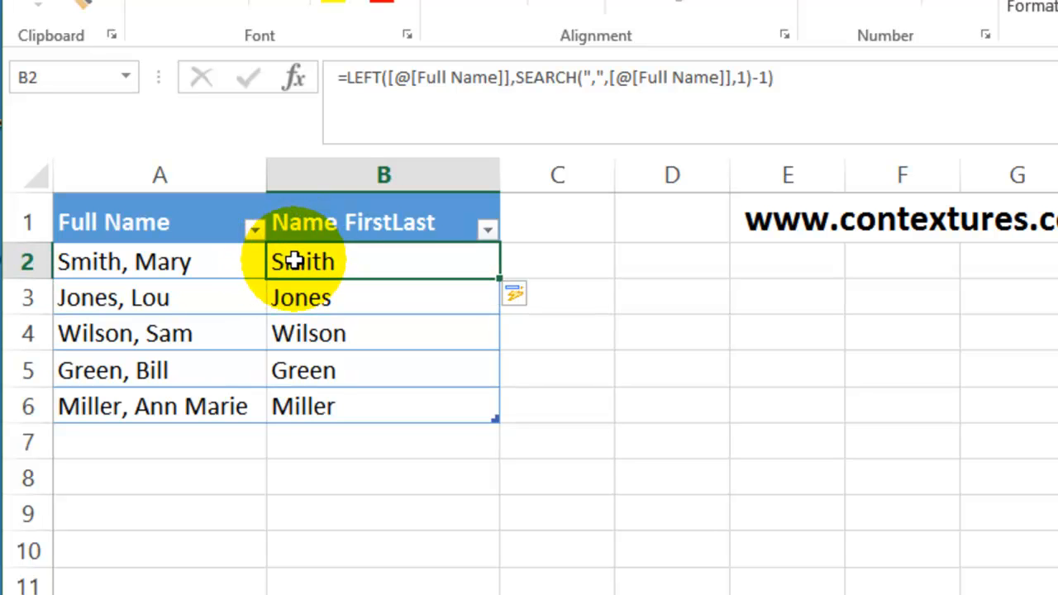
{"action": "left_click", "coordinate": [346, 77]}
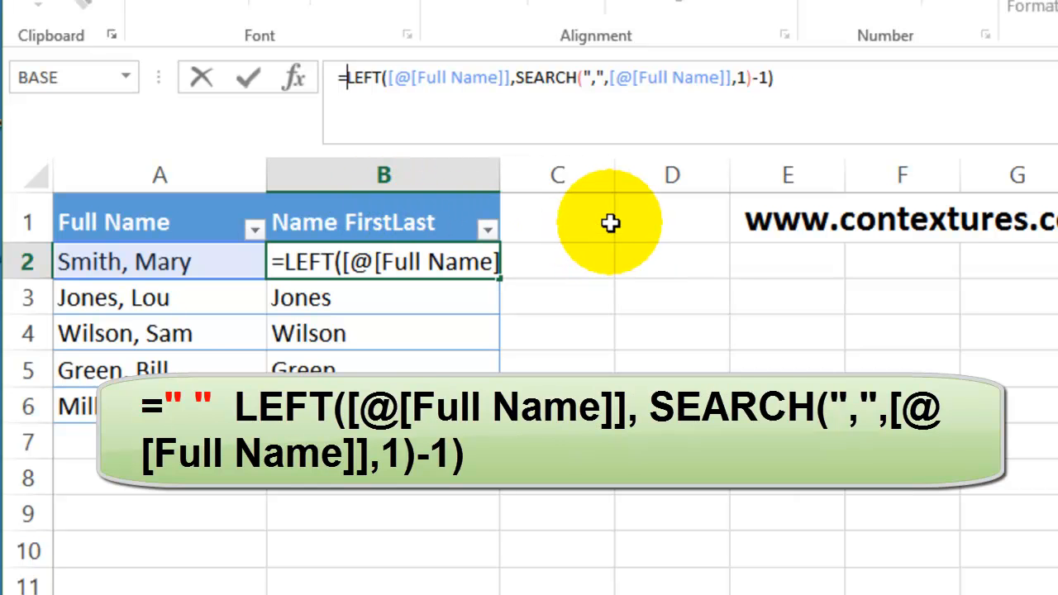
{"action": "type", "text": "\" \""}
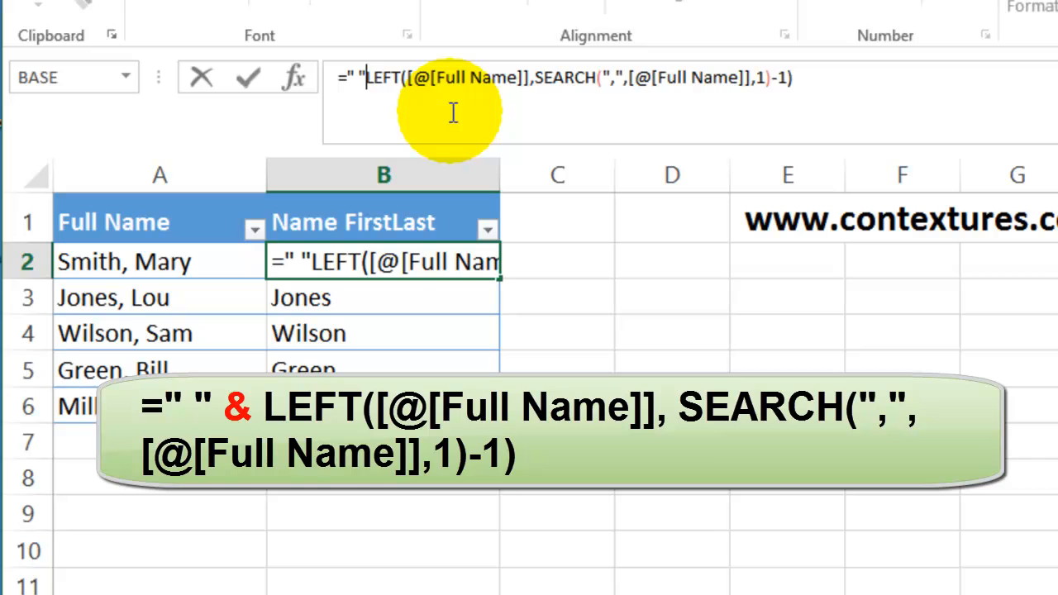
{"action": "type", "text": "&"}
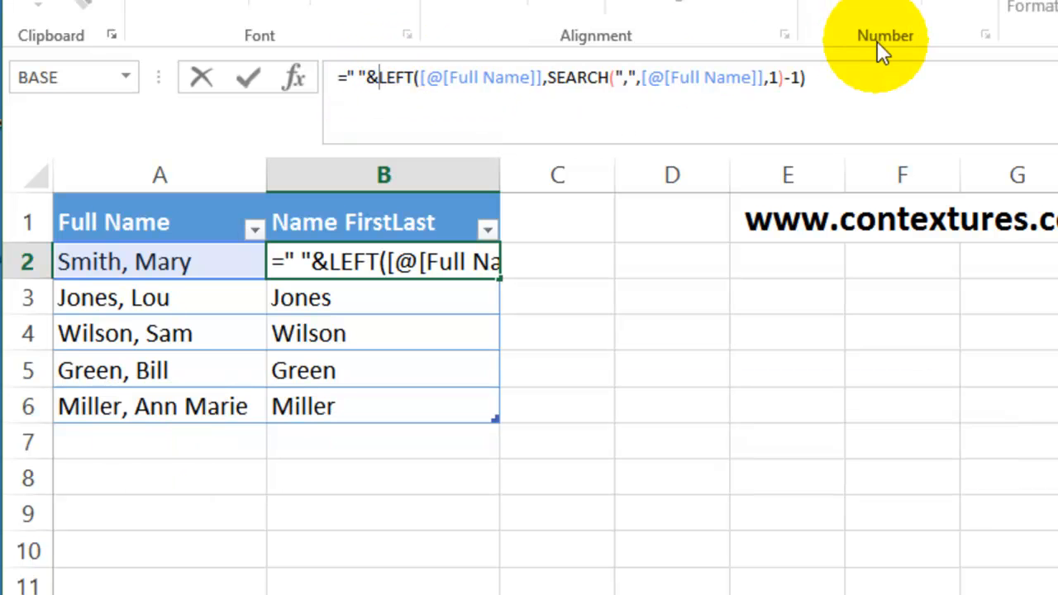
{"action": "key", "text": "Return"}
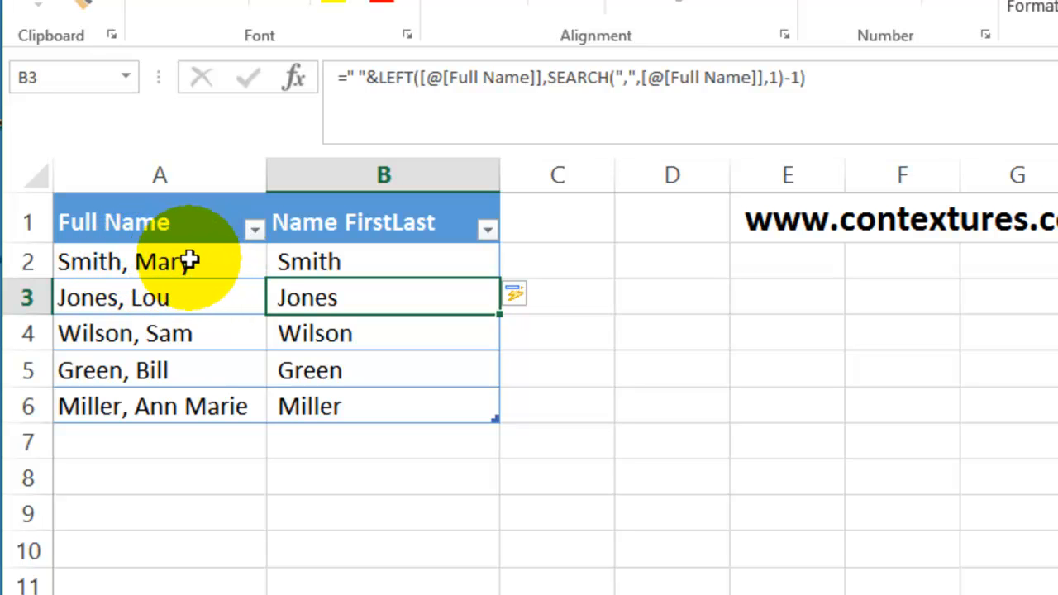
Step: Insert RIGHT([@[Full Name]],4)& at the start of the B2 formula, ahead of the space, to join the first name to the last name
{"action": "left_click", "coordinate": [352, 261]}
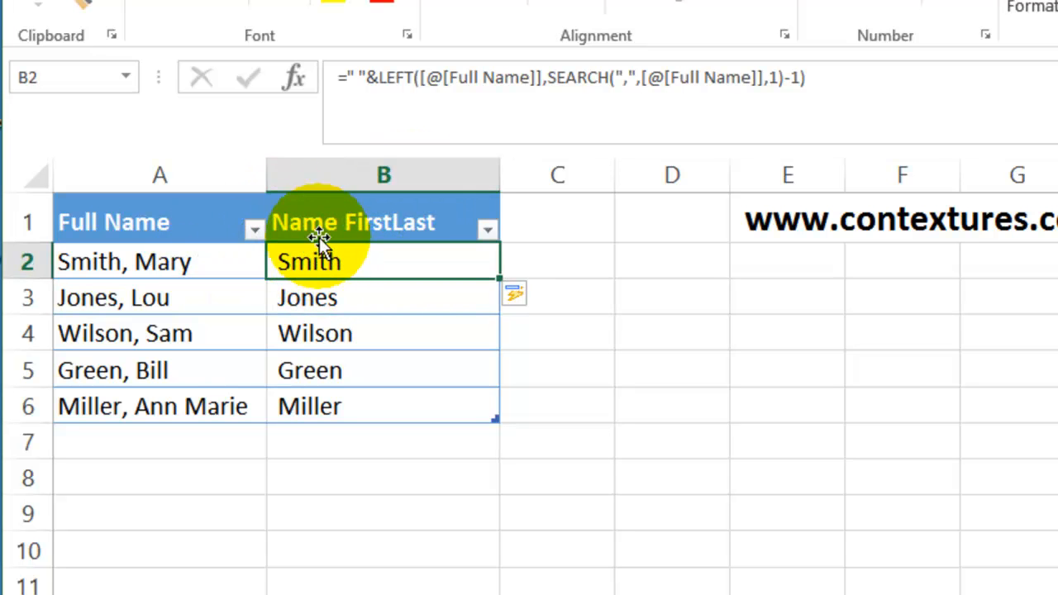
{"action": "left_click", "coordinate": [347, 78]}
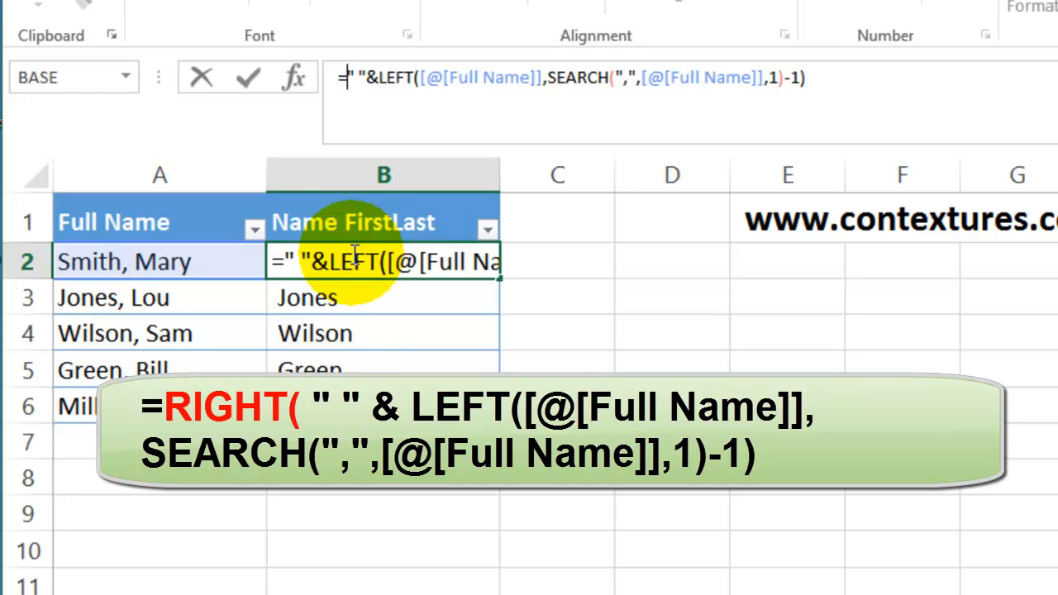
{"action": "type", "text": "right("}
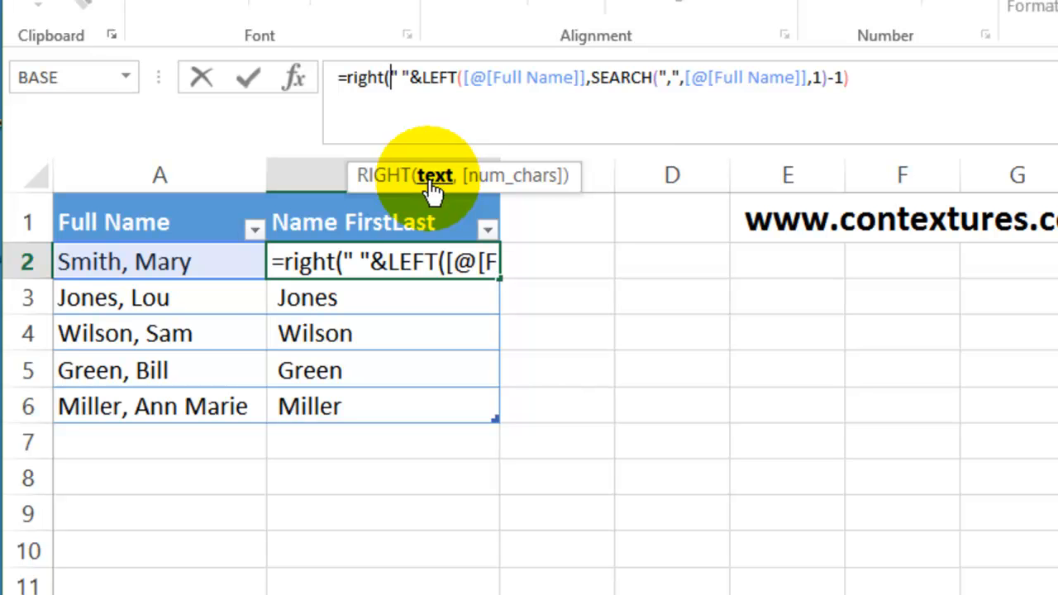
{"action": "left_click", "coordinate": [187, 262]}
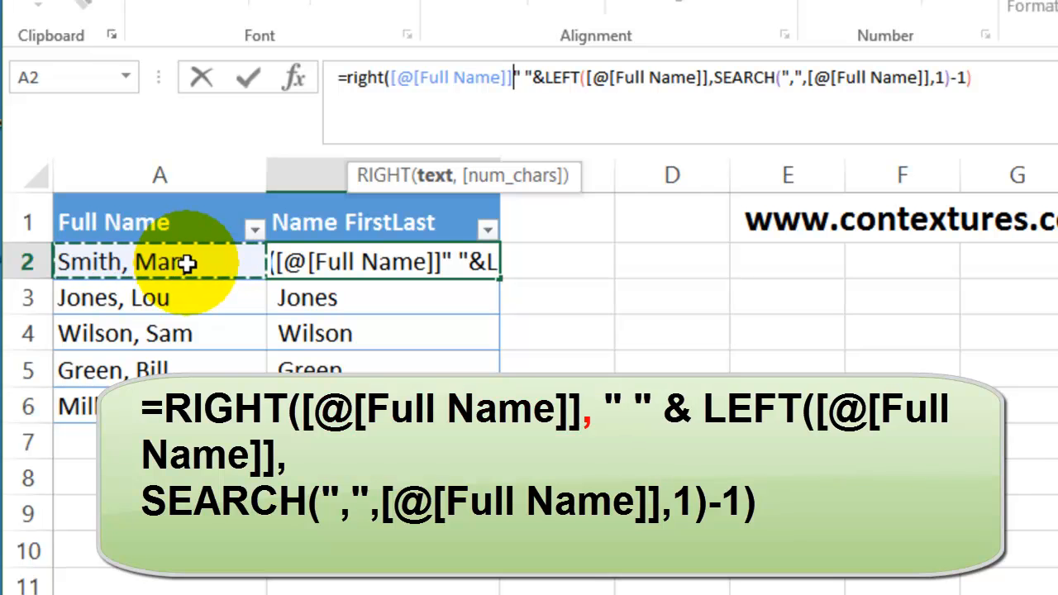
{"action": "type", "text": ","}
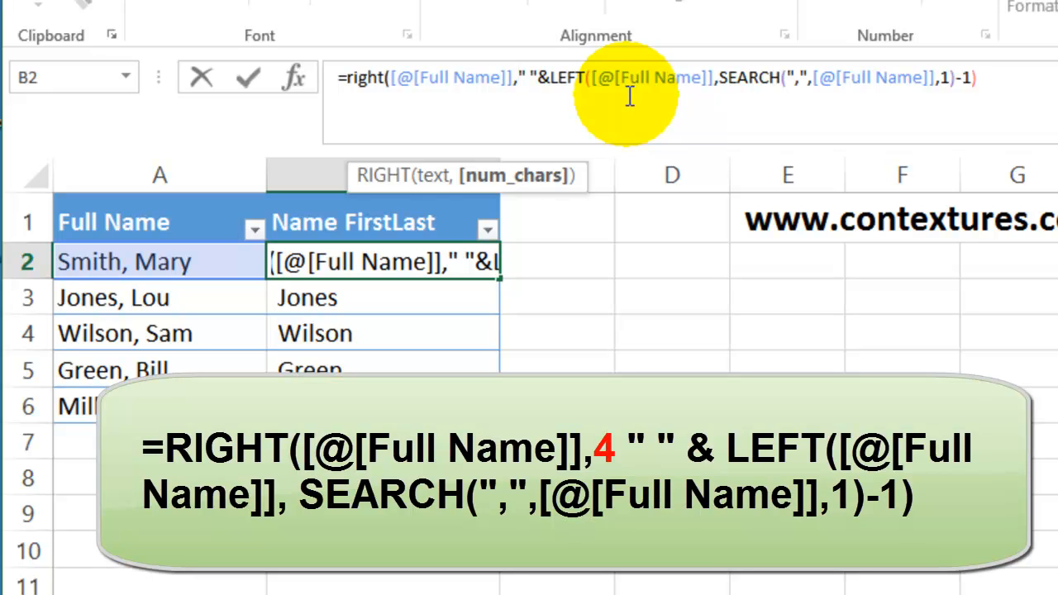
{"action": "type", "text": "4"}
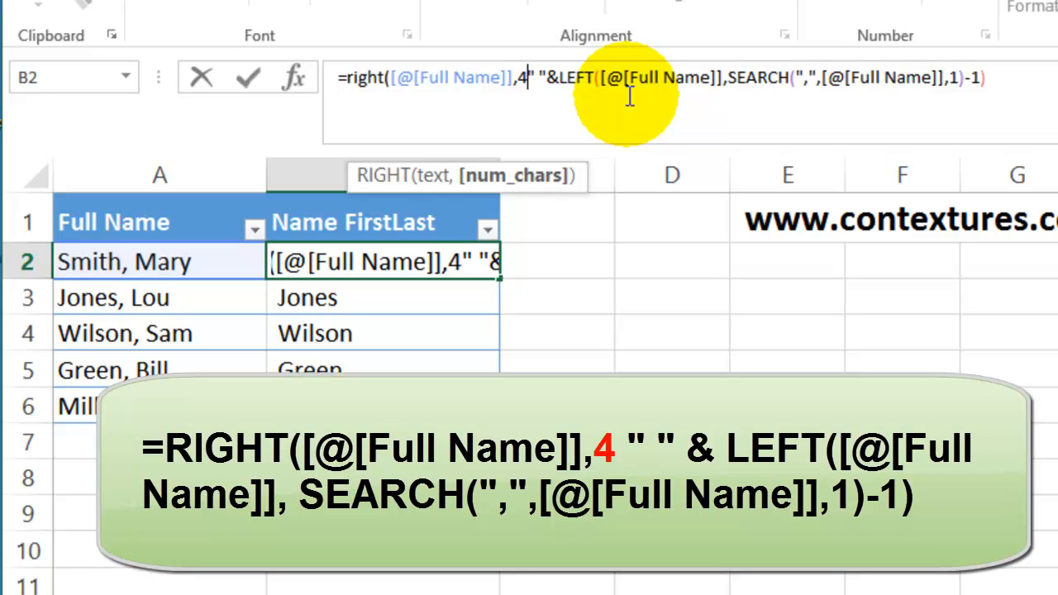
{"action": "type", "text": ")"}
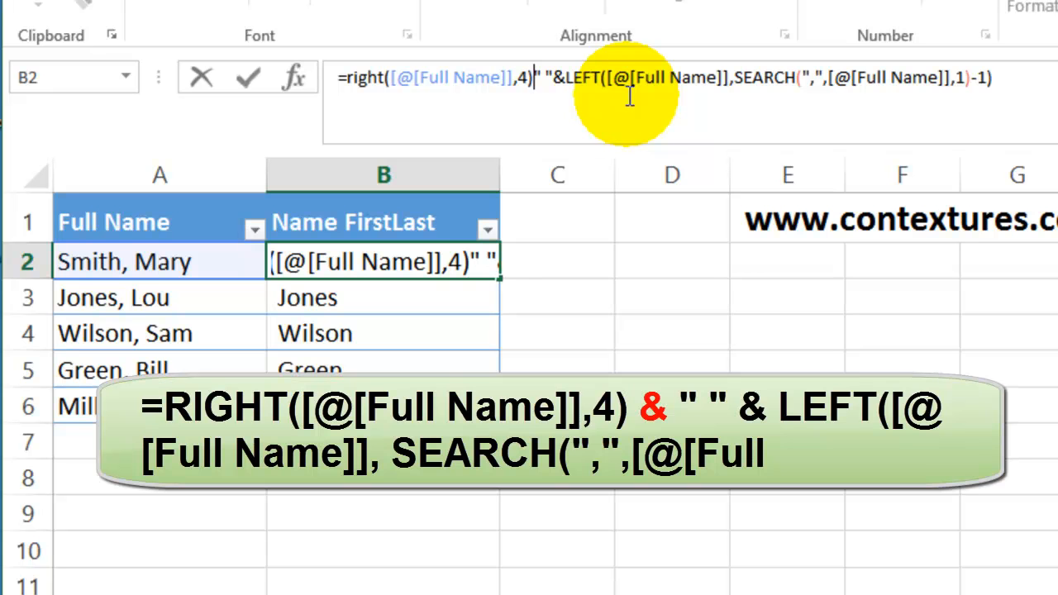
{"action": "type", "text": "&"}
{"action": "key", "text": "Return"}
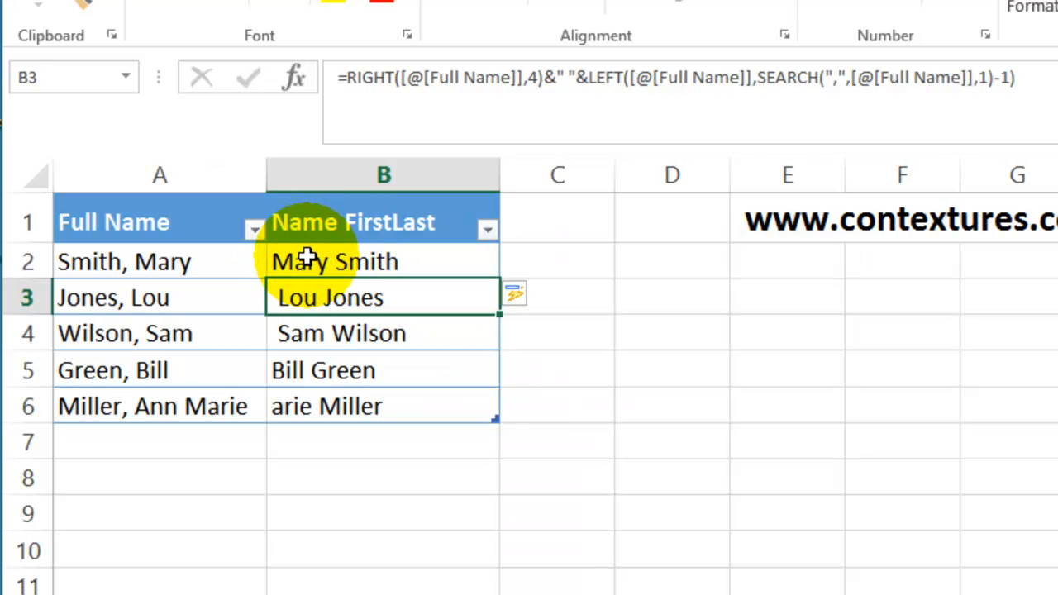
Step: Replace the fixed 4 in the RIGHT function of the B2 formula with LEN([@[Full Name]])
{"action": "left_click", "coordinate": [306, 261]}
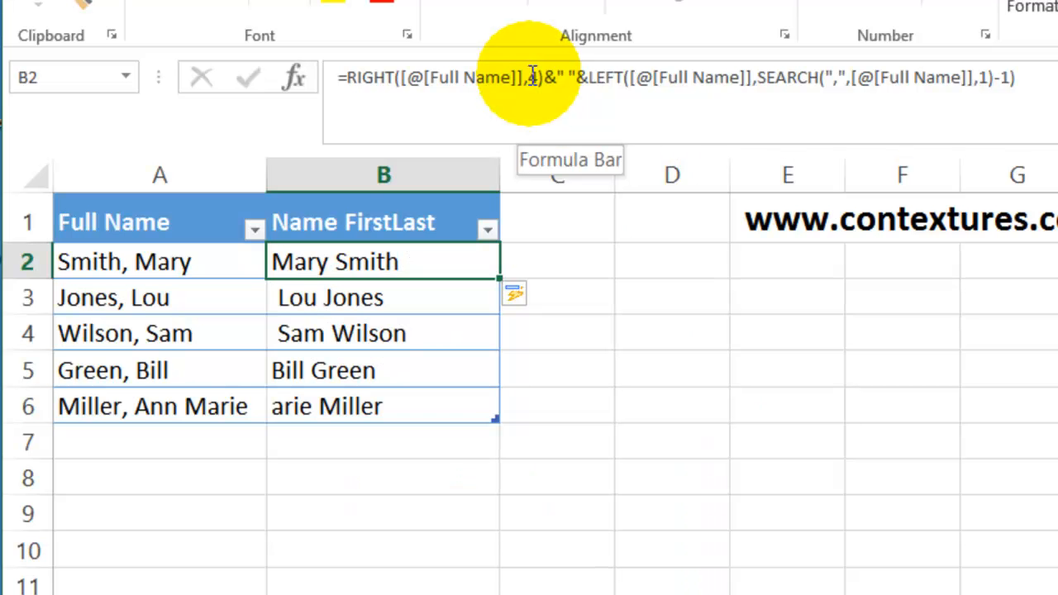
{"action": "key", "text": "ctrl+shift+u"}
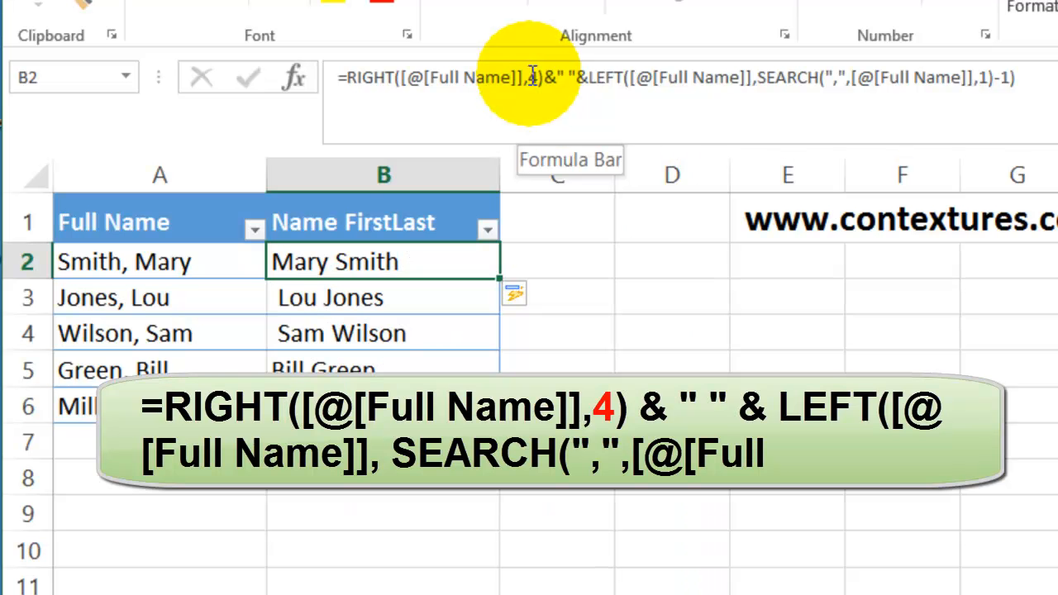
{"action": "left_click", "coordinate": [530, 74]}
{"action": "double_click", "coordinate": [532, 77]}
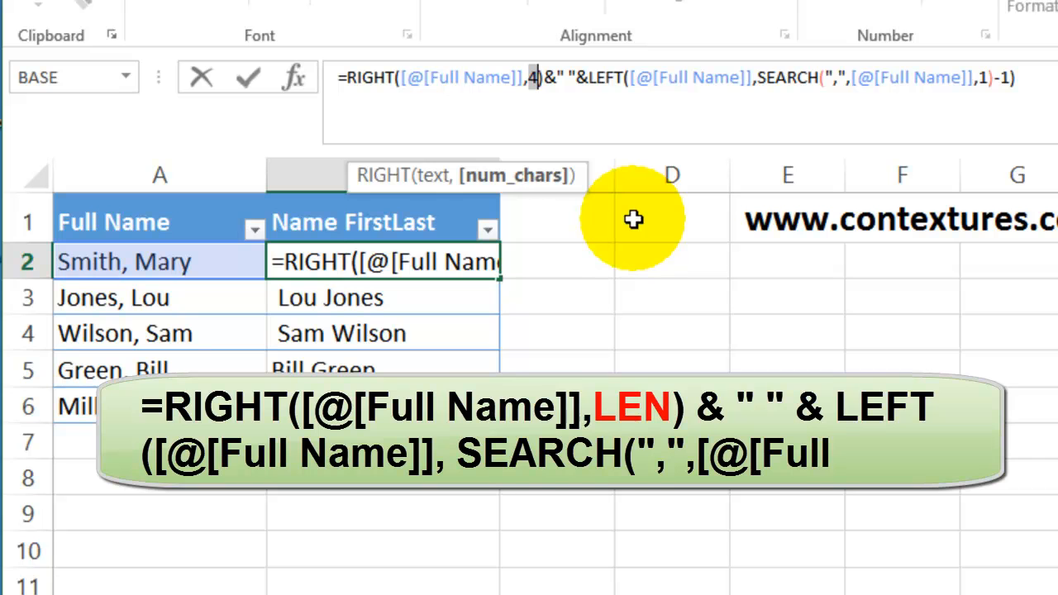
{"action": "type", "text": "len"}
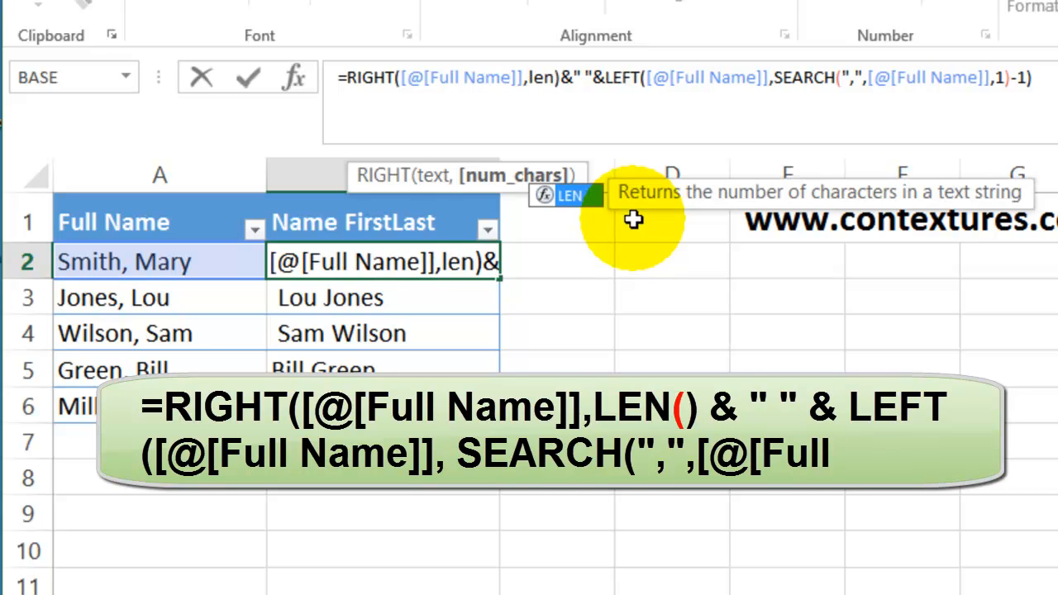
{"action": "type", "text": "("}
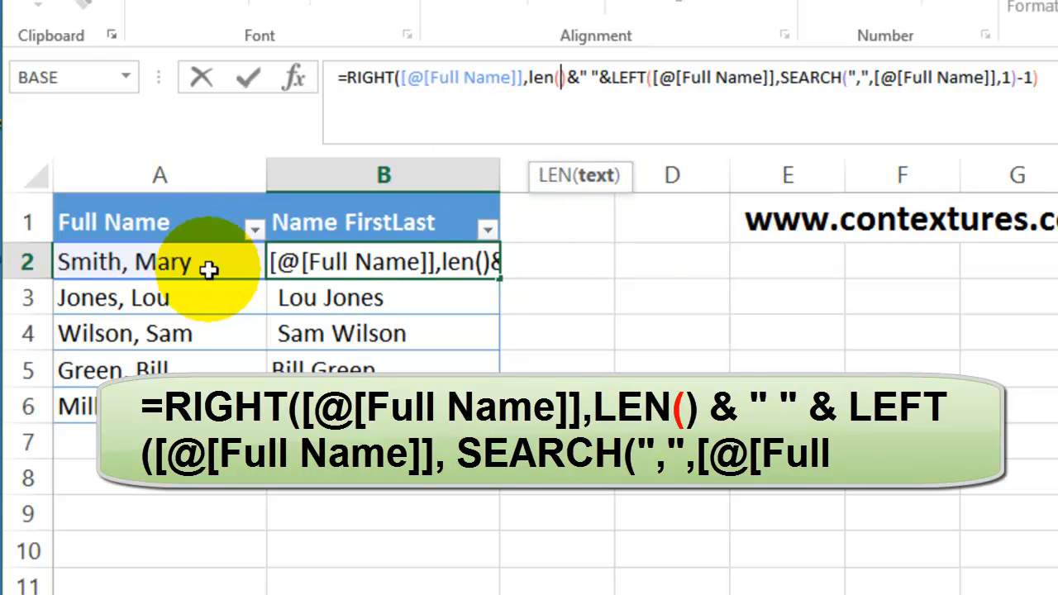
{"action": "left_click", "coordinate": [157, 261]}
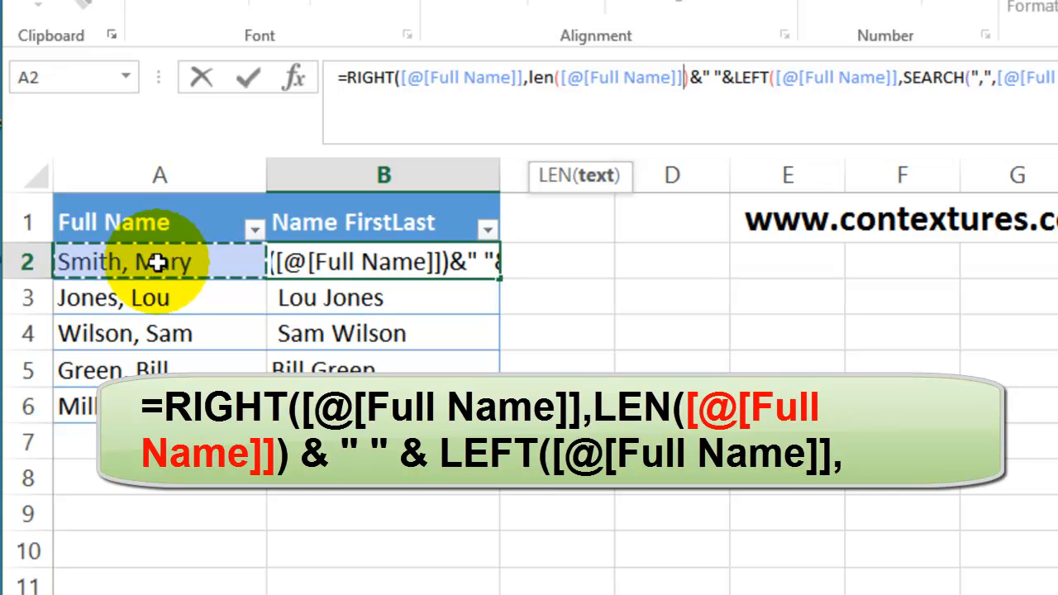
{"action": "type", "text": ")"}
{"action": "type", "text": ")-1"}
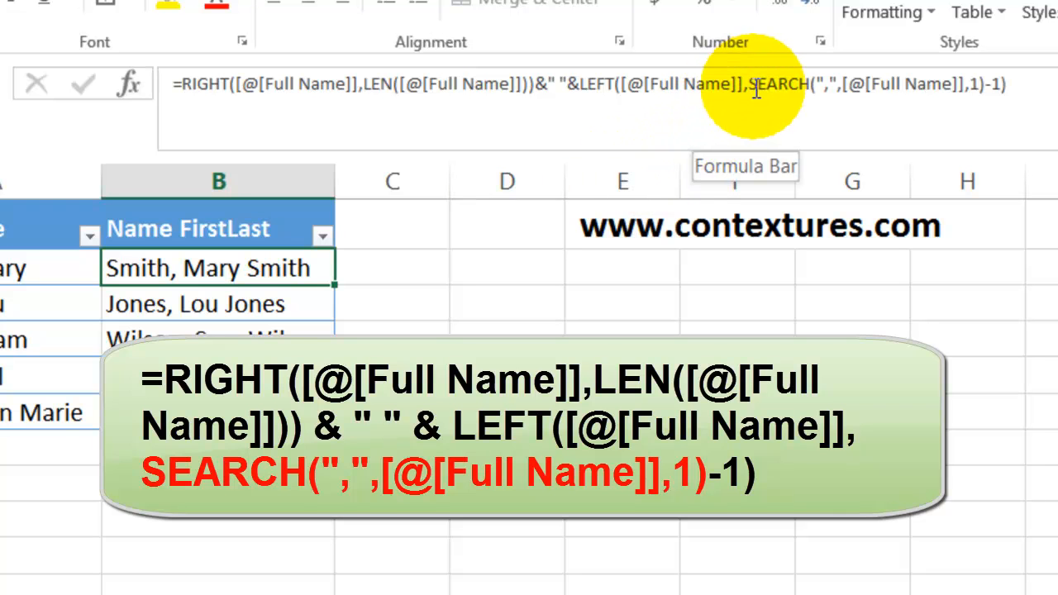
Step: Copy SEARCH(",",[@[Full Name]],1) from the LEFT part of the B2 formula and subtract it, in parentheses, from the LEN result
{"action": "left_click_drag", "start_coordinate": [752, 84], "coordinate": [989, 83]}
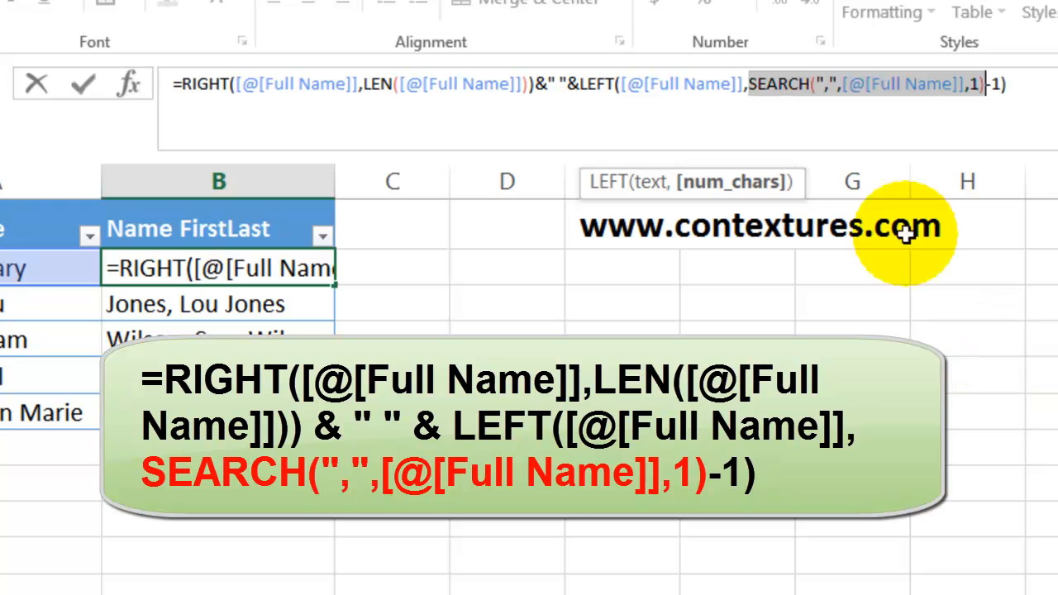
{"action": "key", "text": "ctrl+c"}
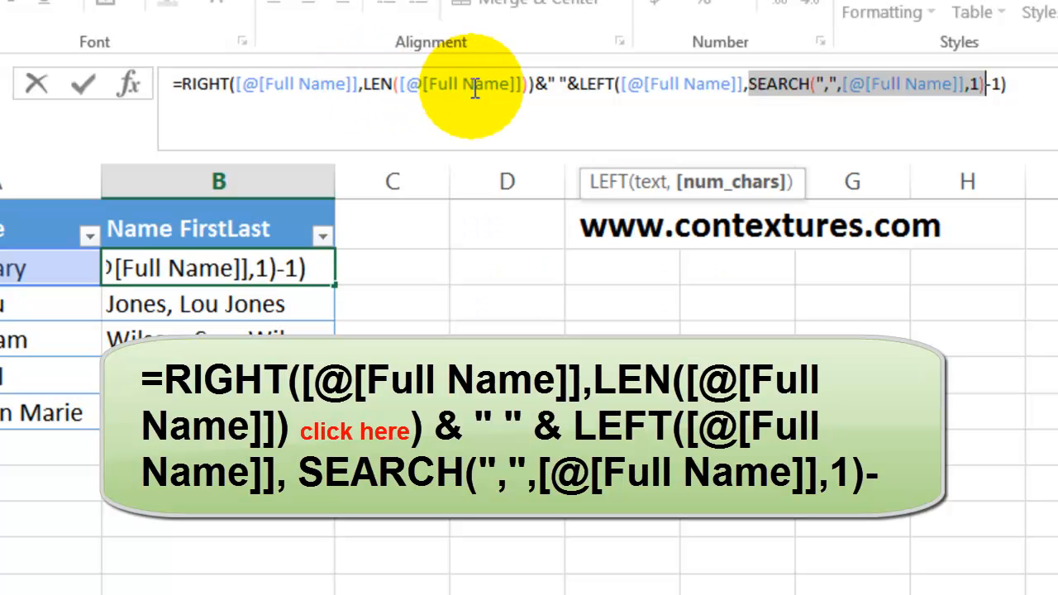
{"action": "left_click", "coordinate": [533, 83]}
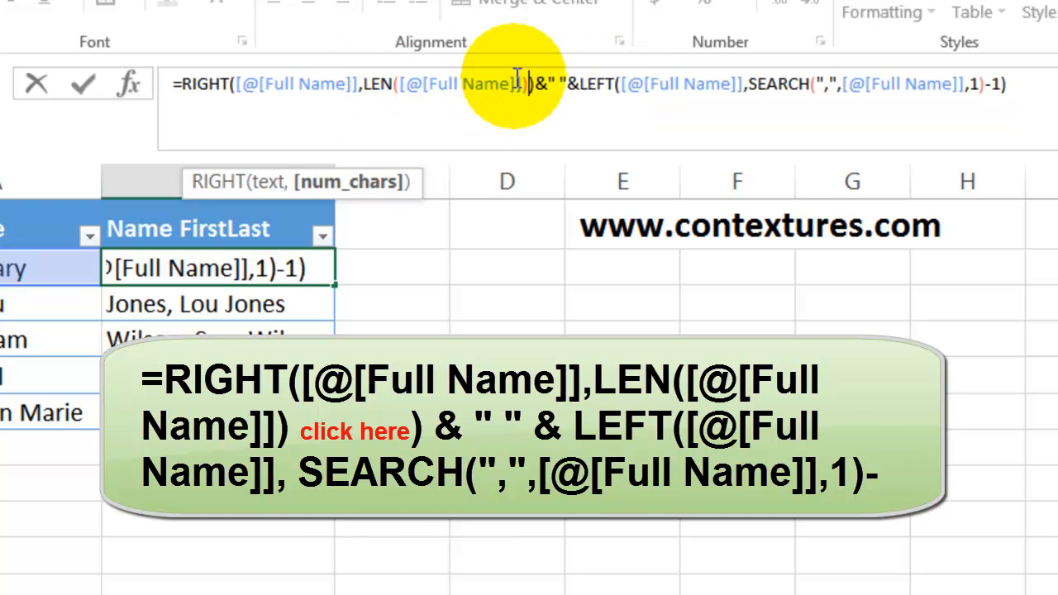
{"action": "type", "text": "-"}
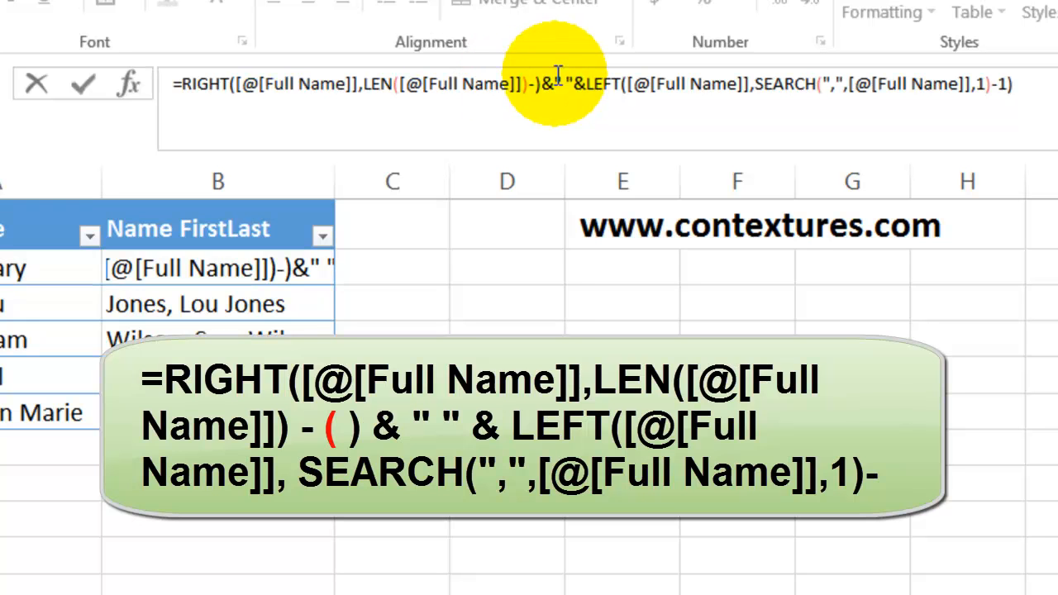
{"action": "type", "text": "()"}
{"action": "key", "text": "Left"}
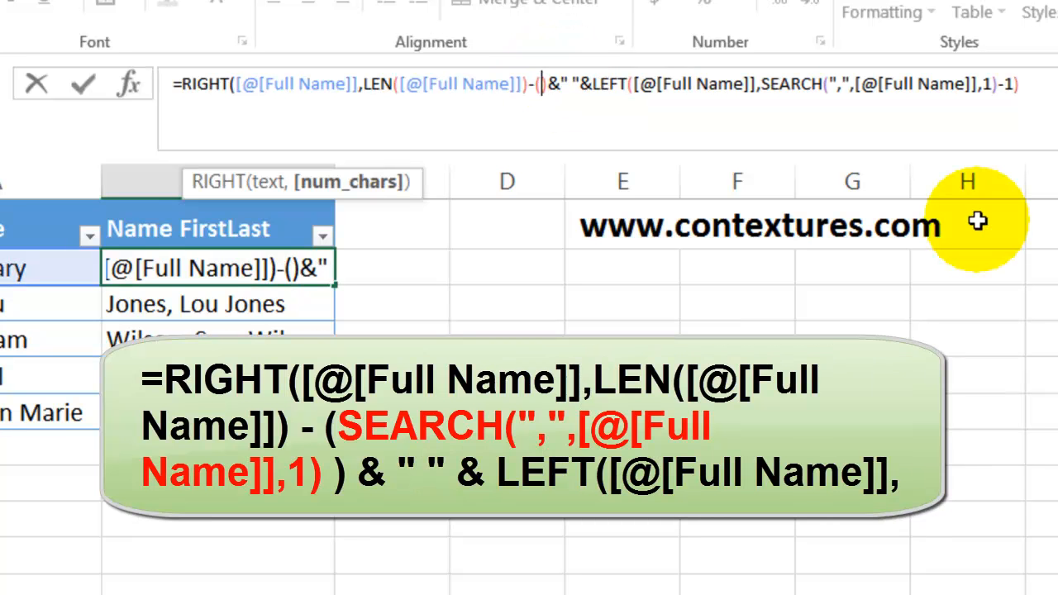
{"action": "key", "text": "ctrl+v"}
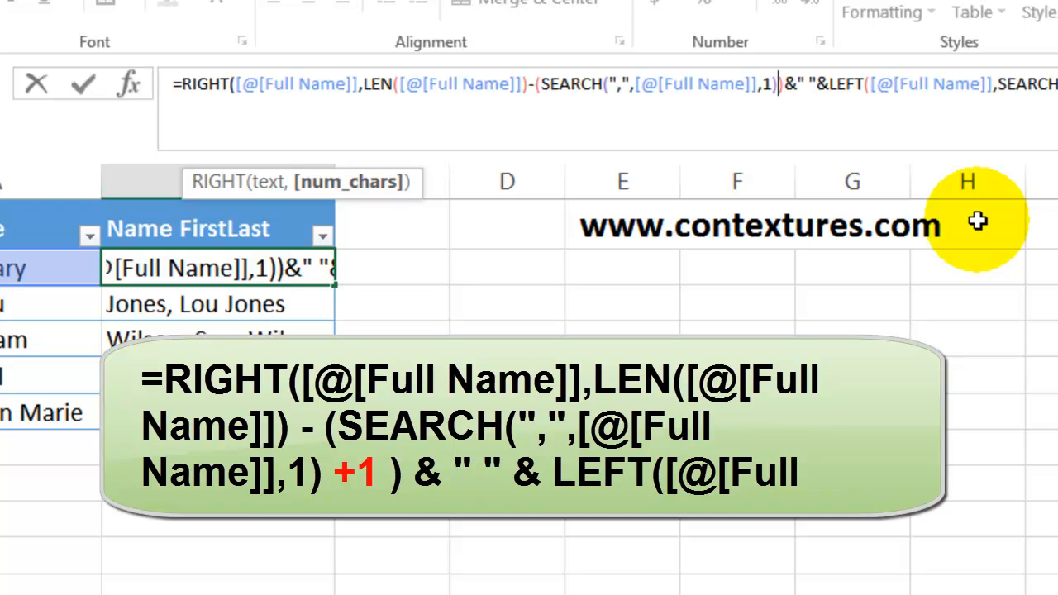
Step: Add +1 after the subtracted SEARCH expression inside its parentheses, close the bracket and enter the formula in B2
{"action": "type", "text": "+1)"}
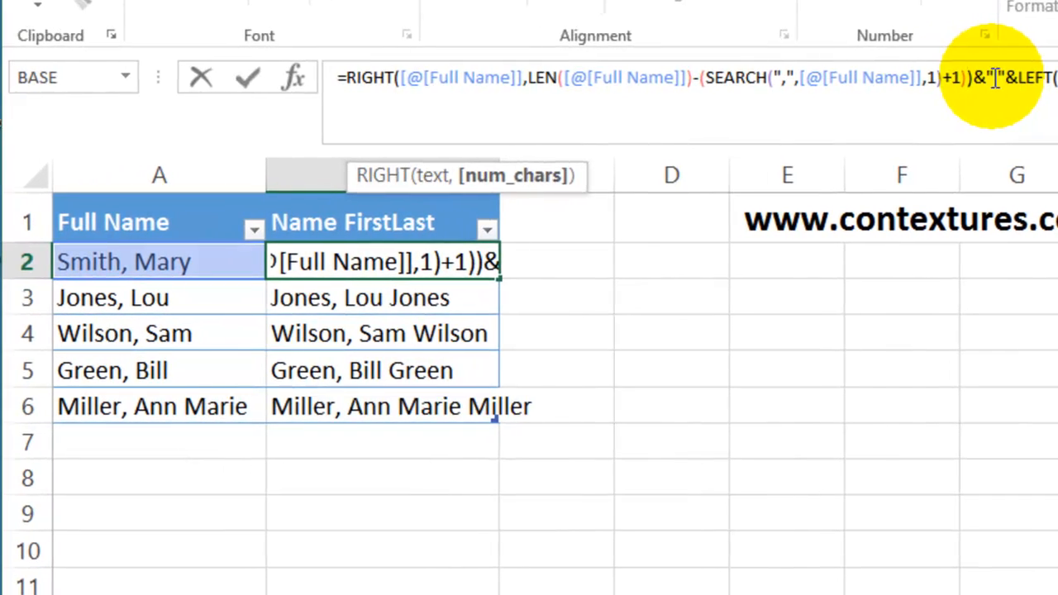
{"action": "key", "text": "Return"}
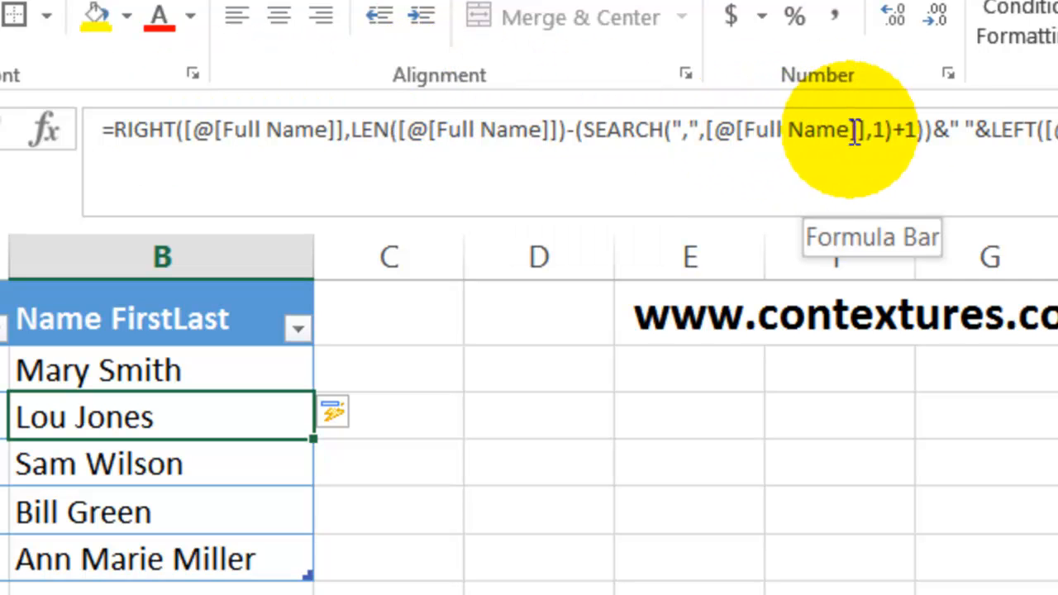
Step: Insert line breaks before &" " and before &LEFT in the B3 formula to split it across three lines
{"action": "left_click", "coordinate": [940, 129]}
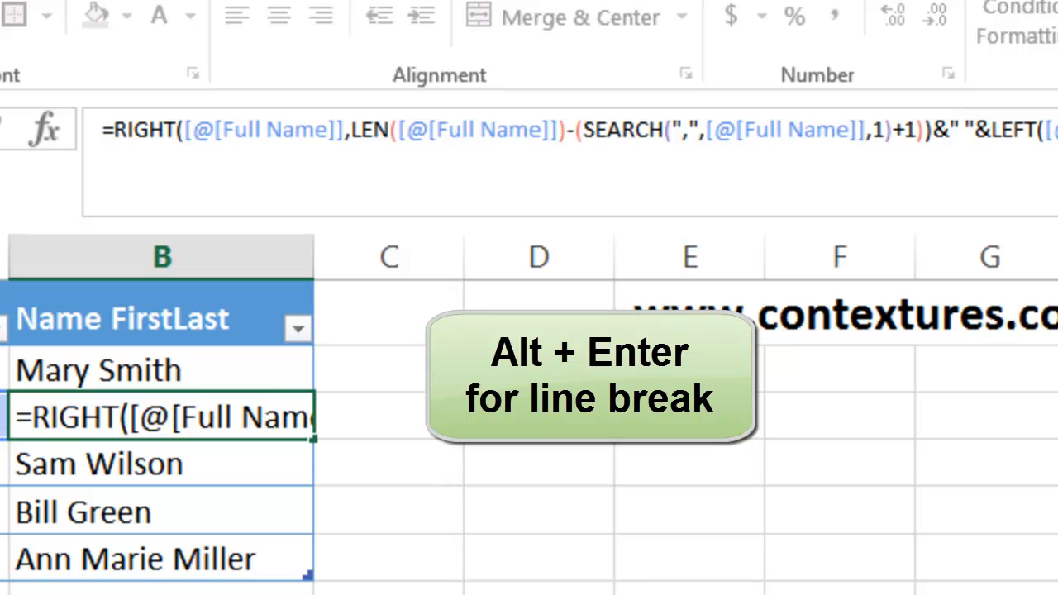
{"action": "key", "text": "alt+Return"}
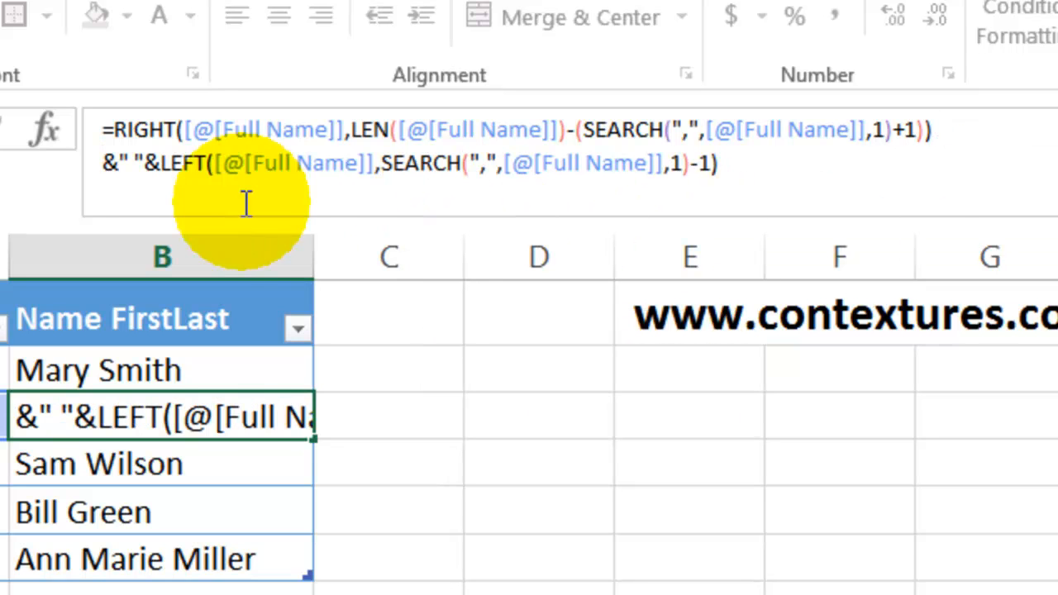
{"action": "left_click", "coordinate": [145, 163]}
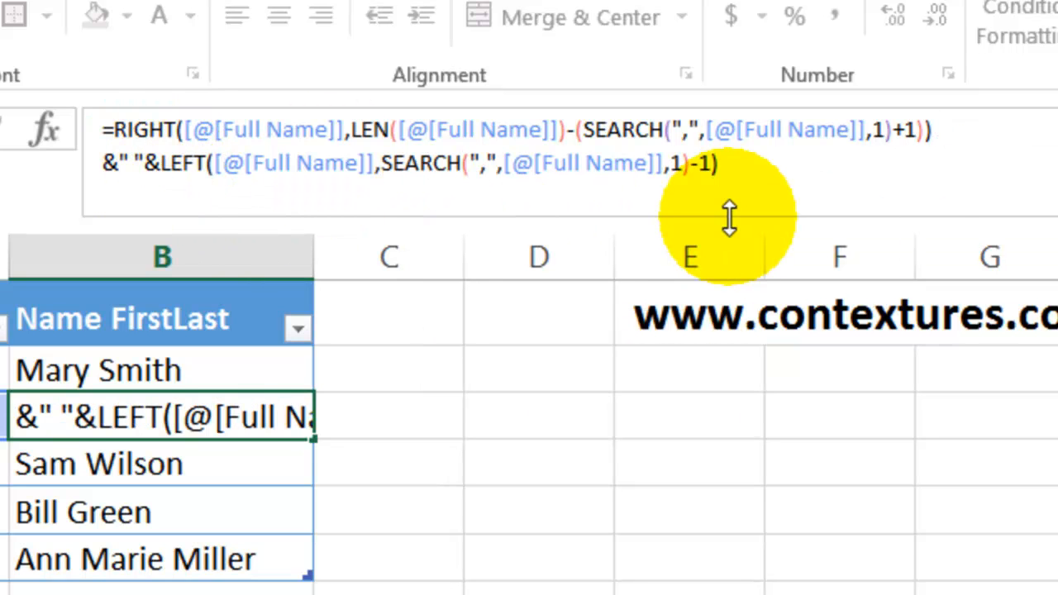
{"action": "key", "text": "alt+Return"}
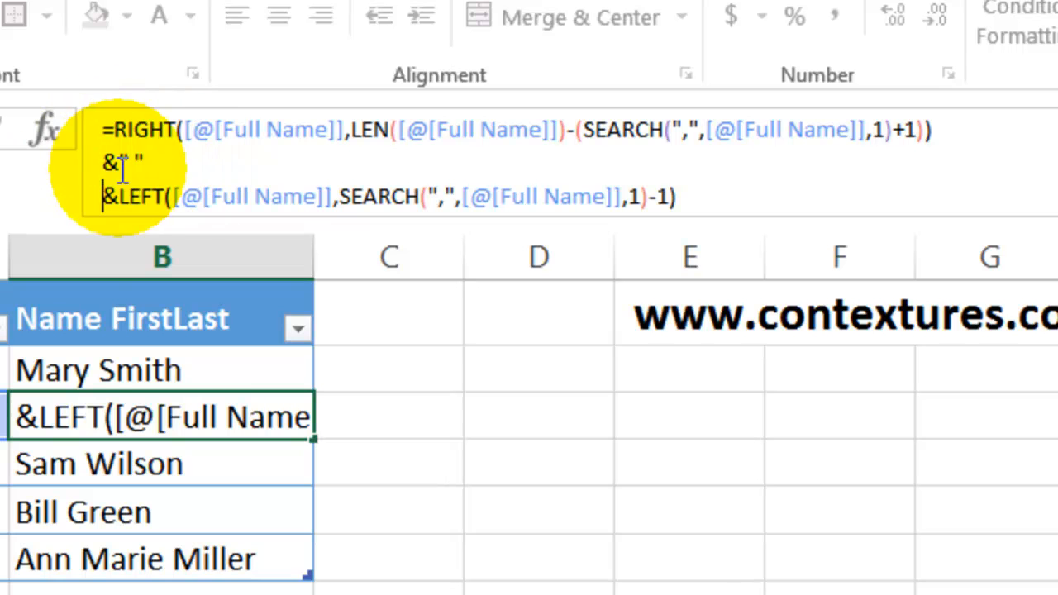
{"action": "left_click", "coordinate": [709, 188]}
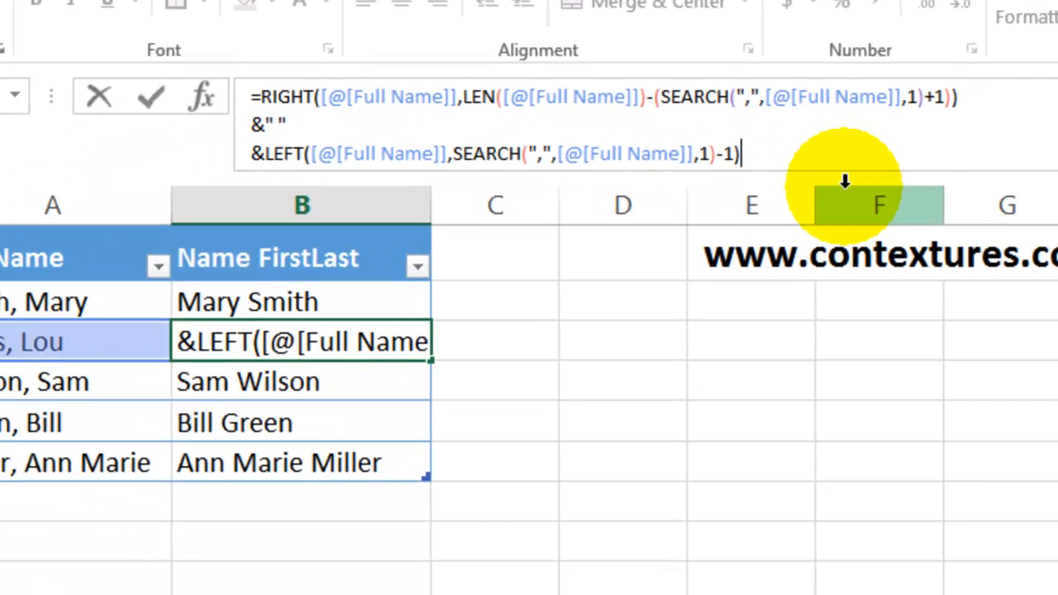
{"action": "key", "text": "Return"}
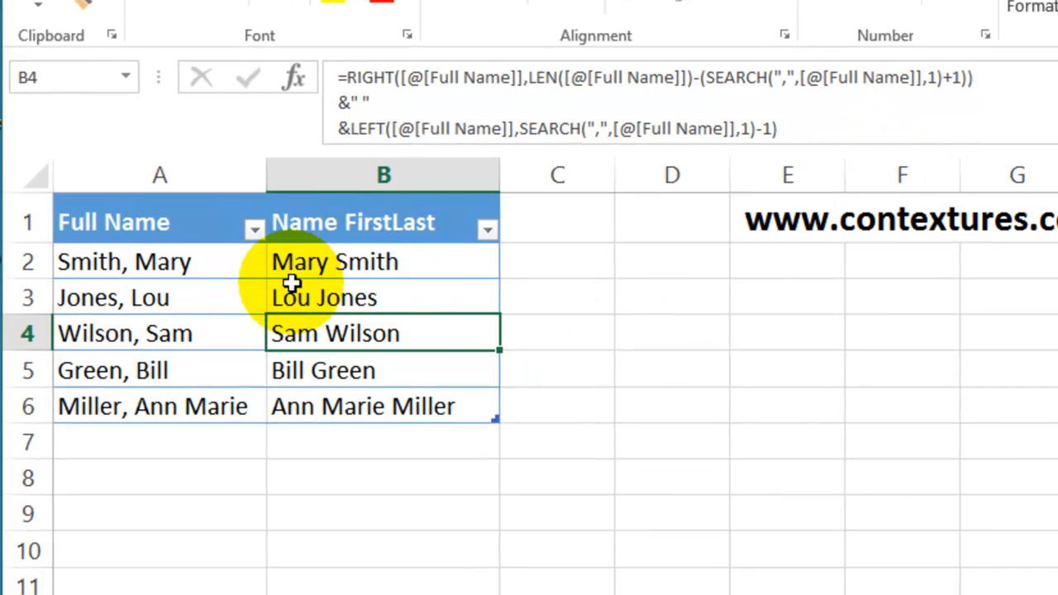